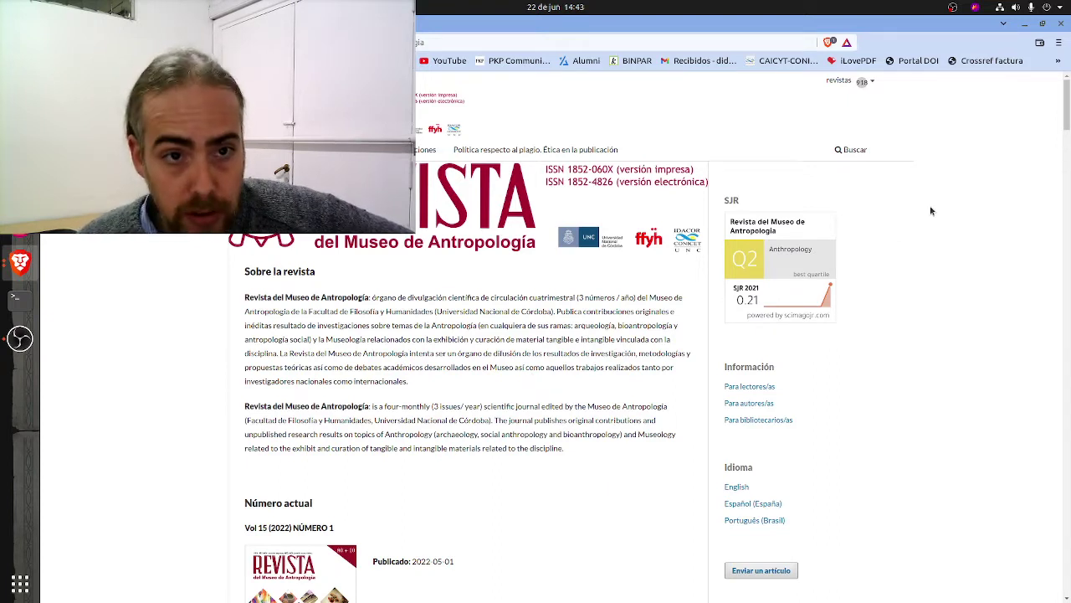
Open the journal's CrossRef XML export module from the tools and review its automatic DOI deposit option
mouse_move(865, 90)
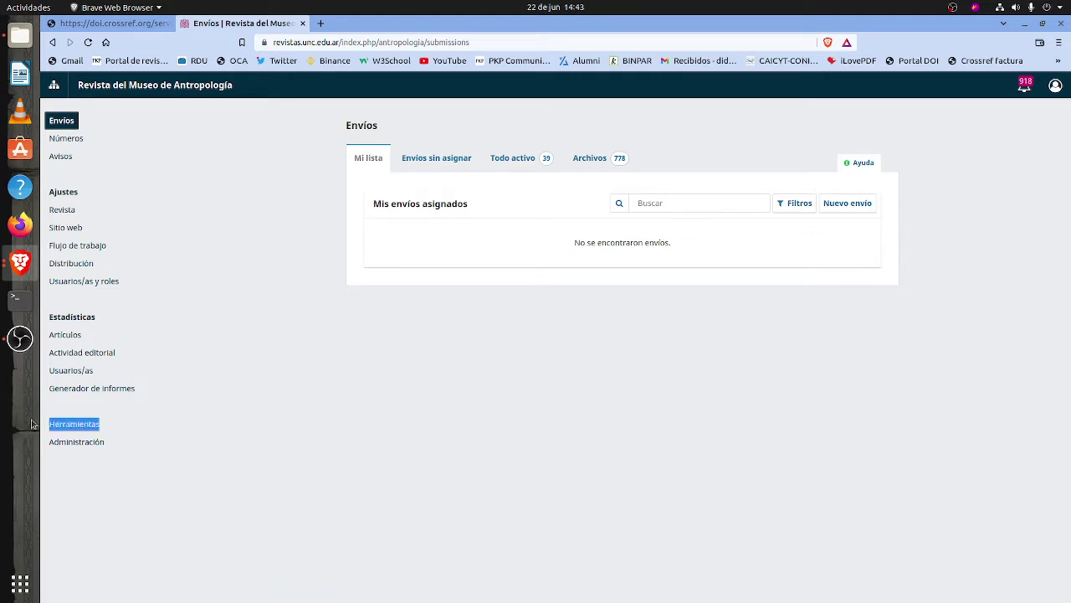
left_click(67, 424)
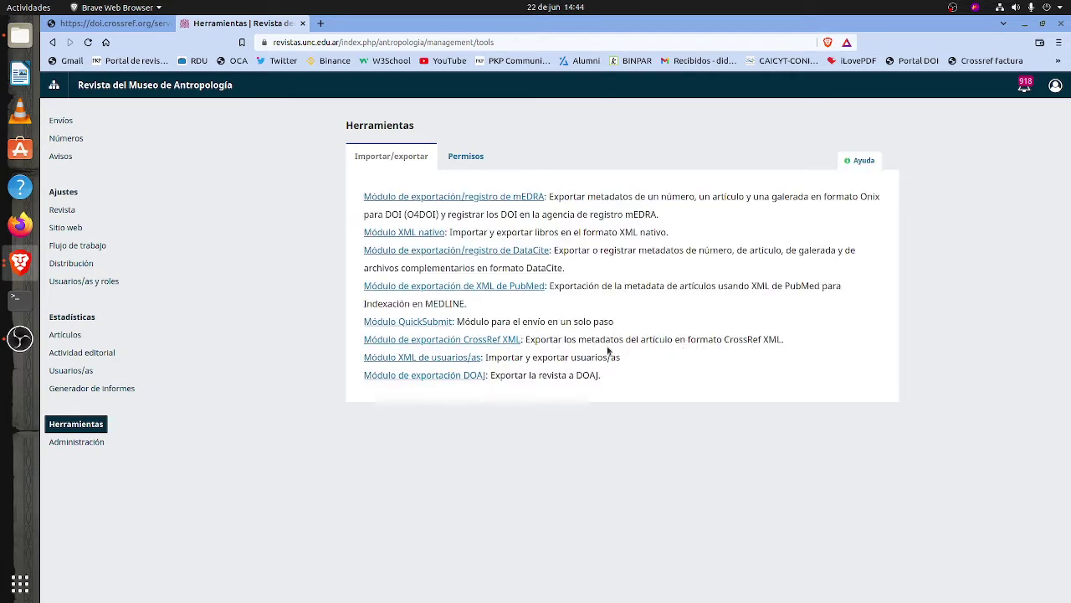
left_click(513, 345)
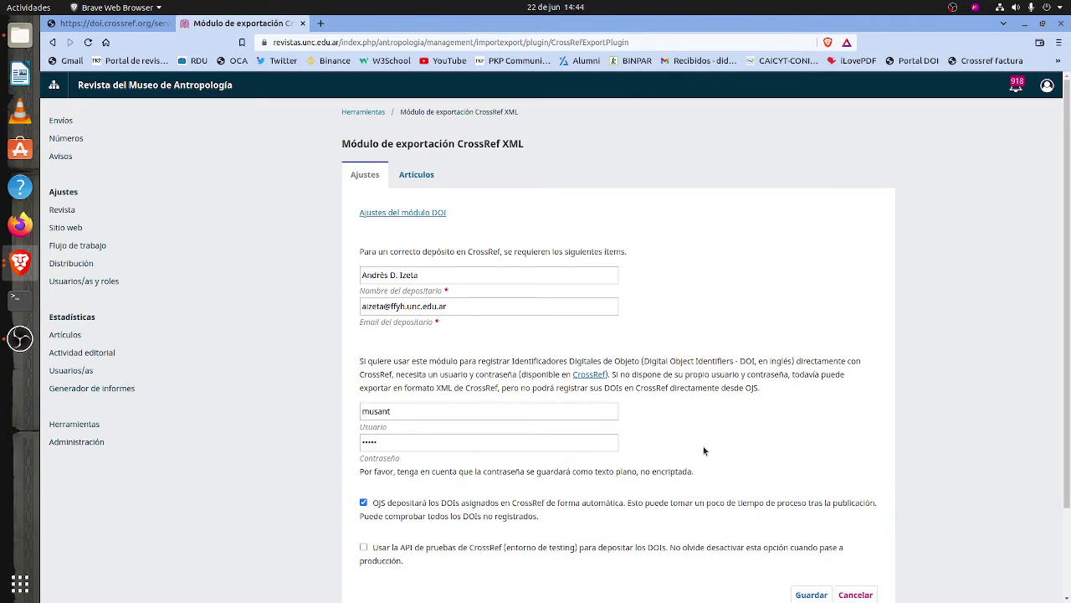
left_click_drag(548, 518, 376, 505)
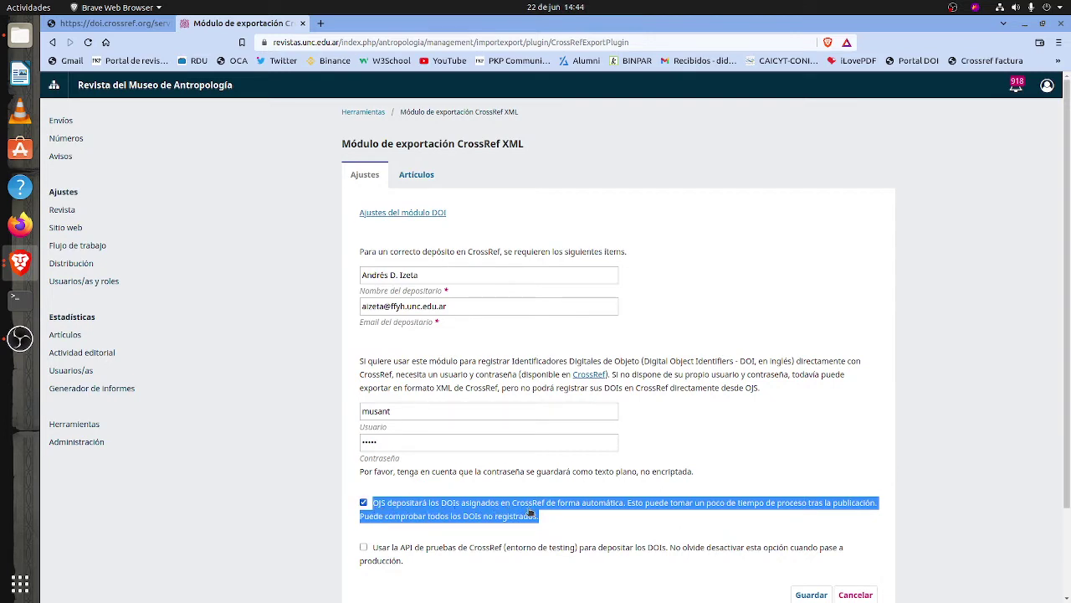
left_click(917, 436)
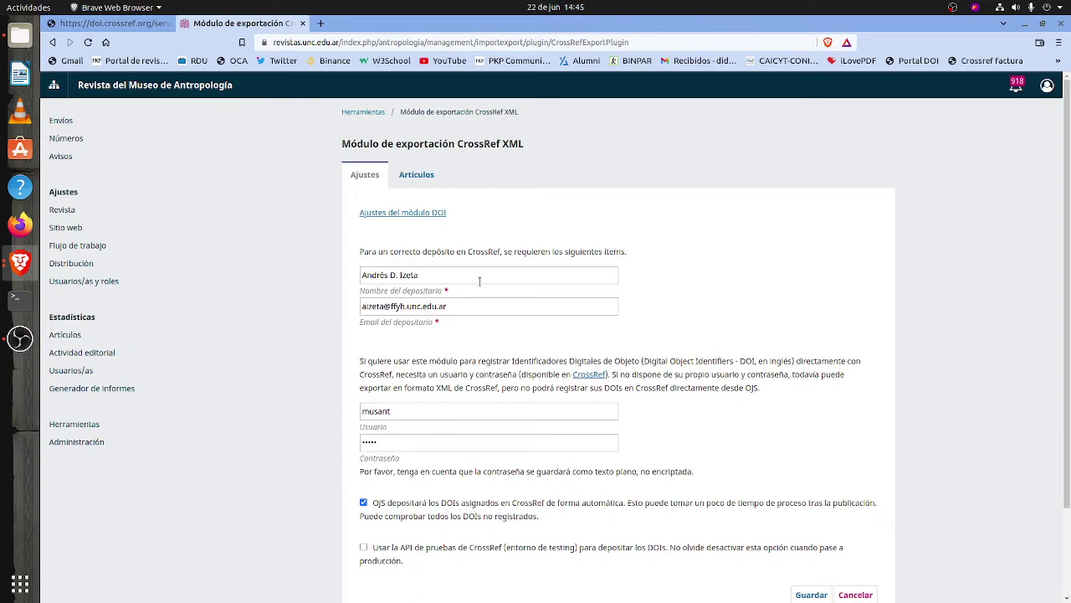
Select all articles of Vol 15 (2022) Número 1 in the CrossRef export module's article list
left_click(411, 177)
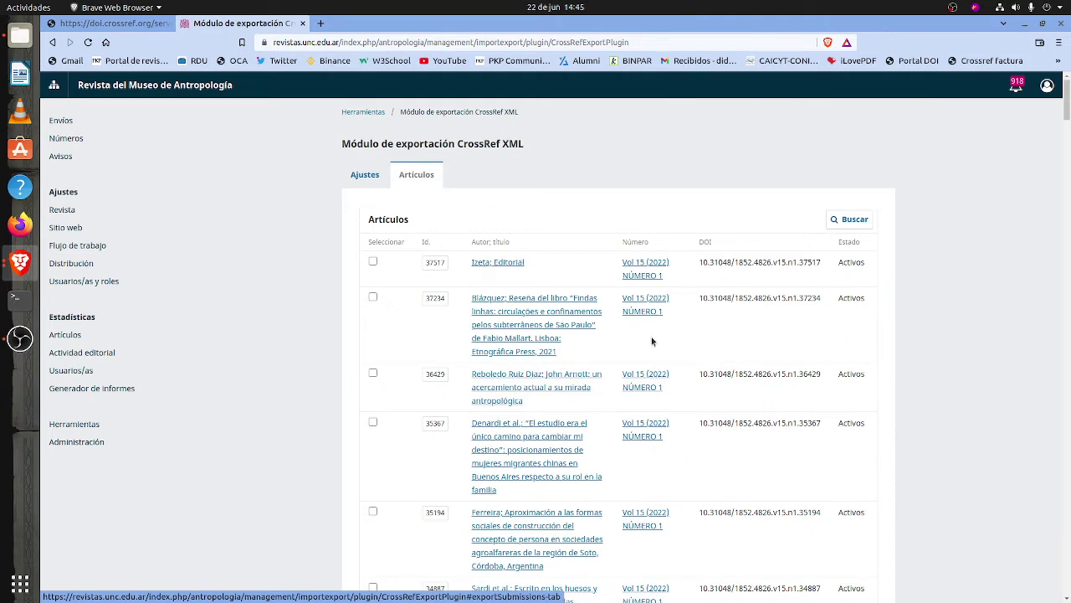
left_click(373, 298)
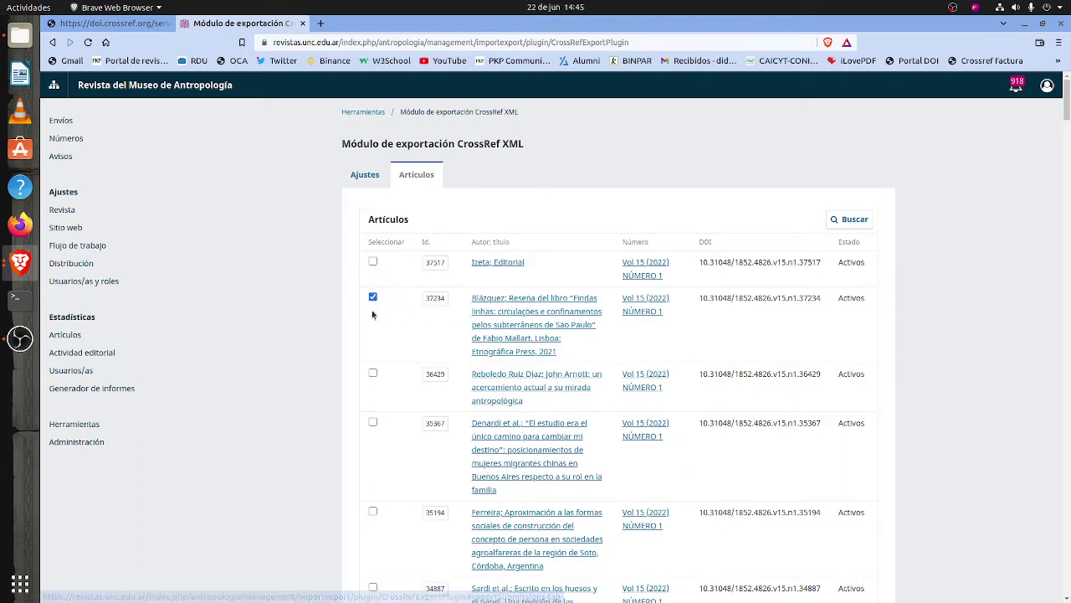
left_click_drag(370, 240, 398, 242)
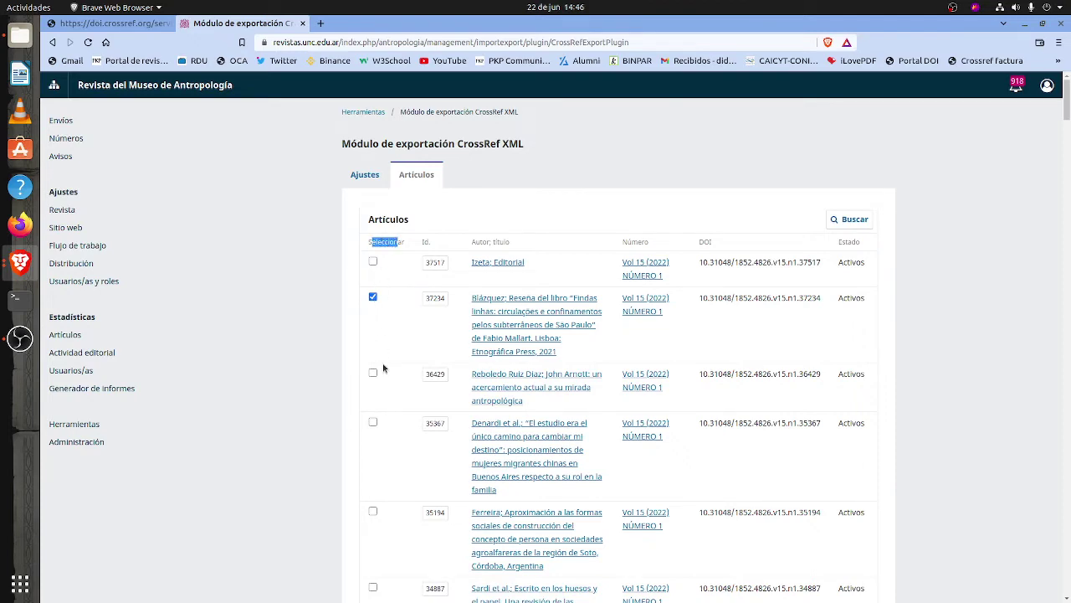
left_click(373, 374)
left_click(374, 424)
scroll(351, 440, "down", 1)
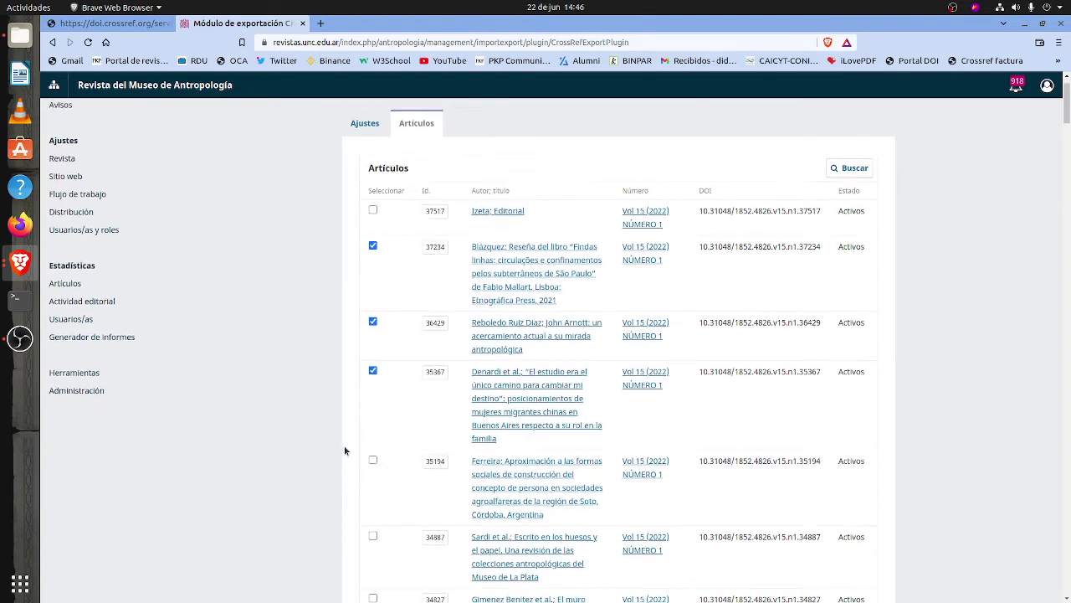
left_click(373, 452)
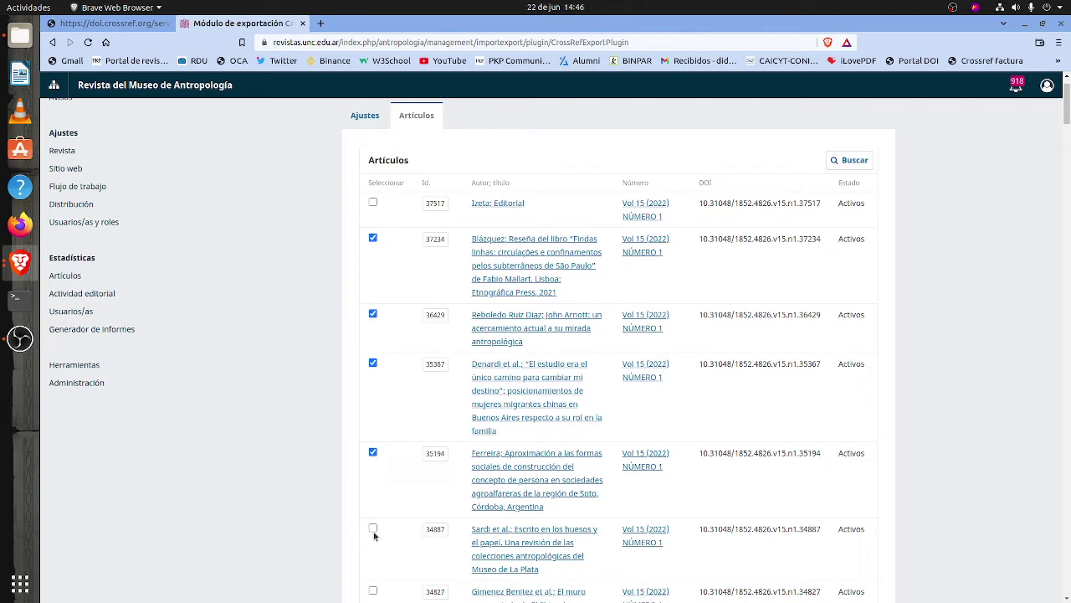
left_click(374, 529)
left_click(373, 203)
scroll(376, 413, "down", 3)
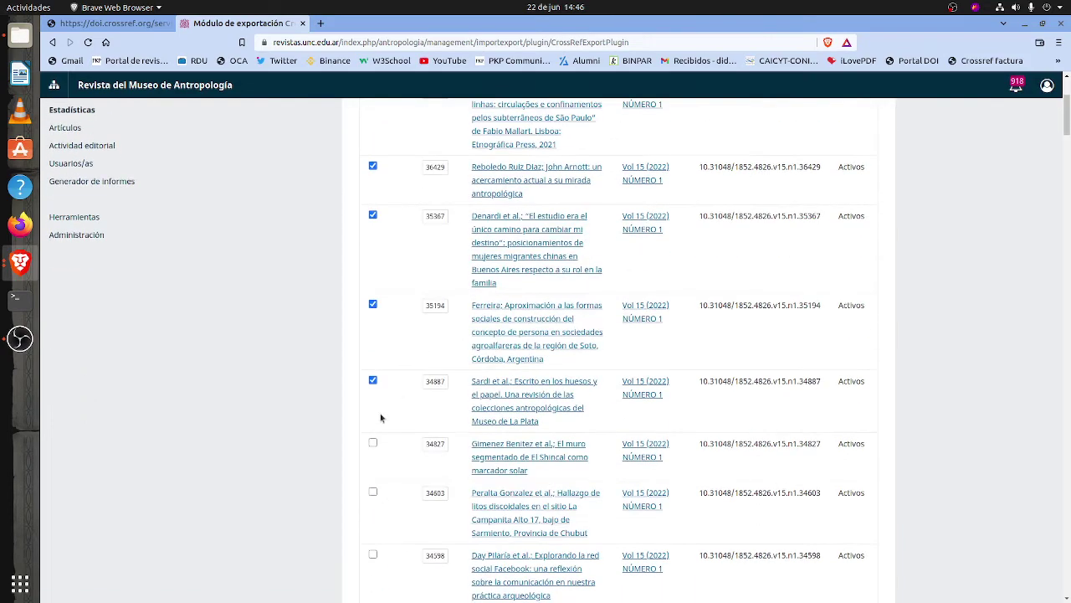
left_click(373, 442)
left_click(373, 492)
scroll(373, 494, "down", 3)
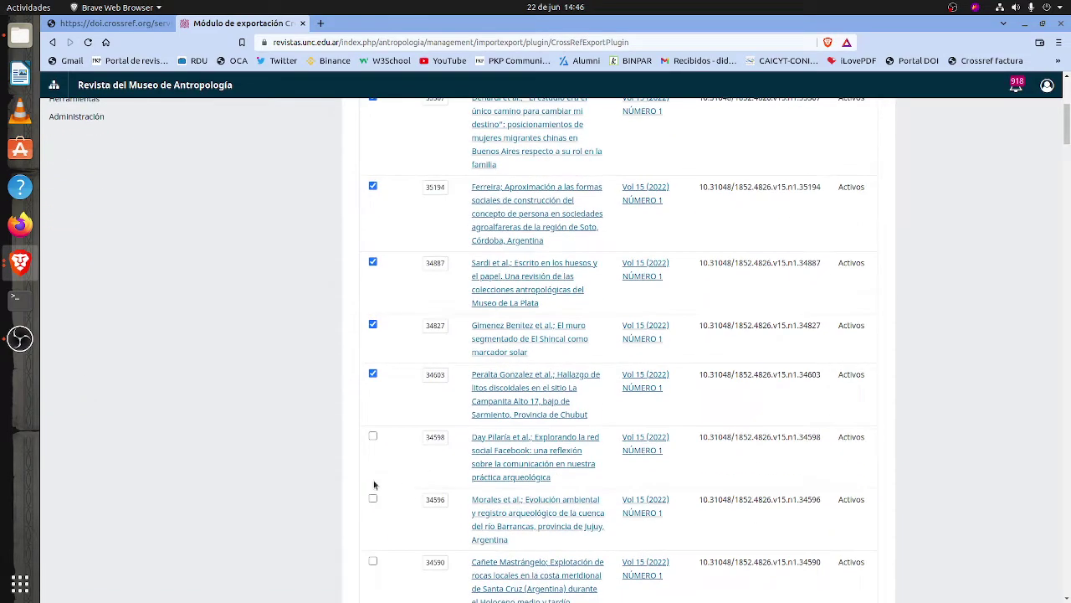
left_click(373, 437)
left_click(374, 499)
scroll(374, 502, "down", 3)
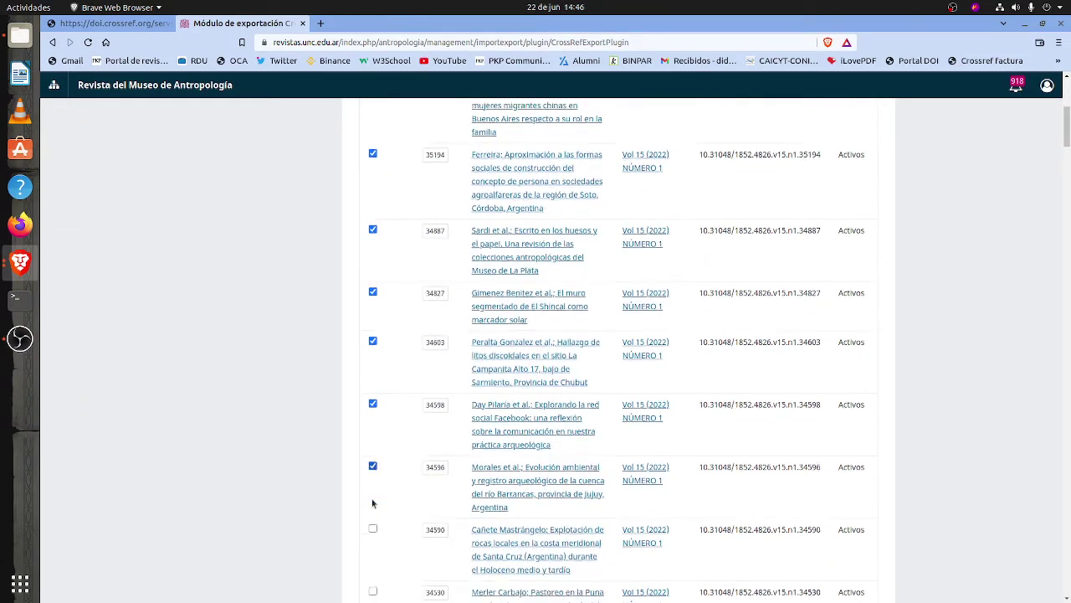
left_click(373, 413)
left_click(373, 477)
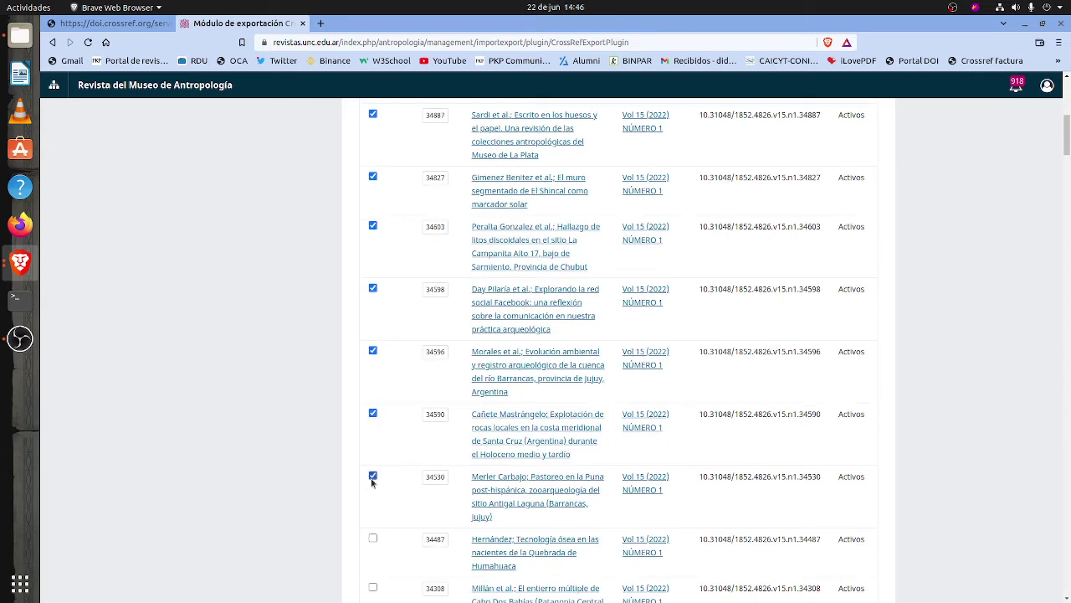
left_click_drag(668, 505, 624, 472)
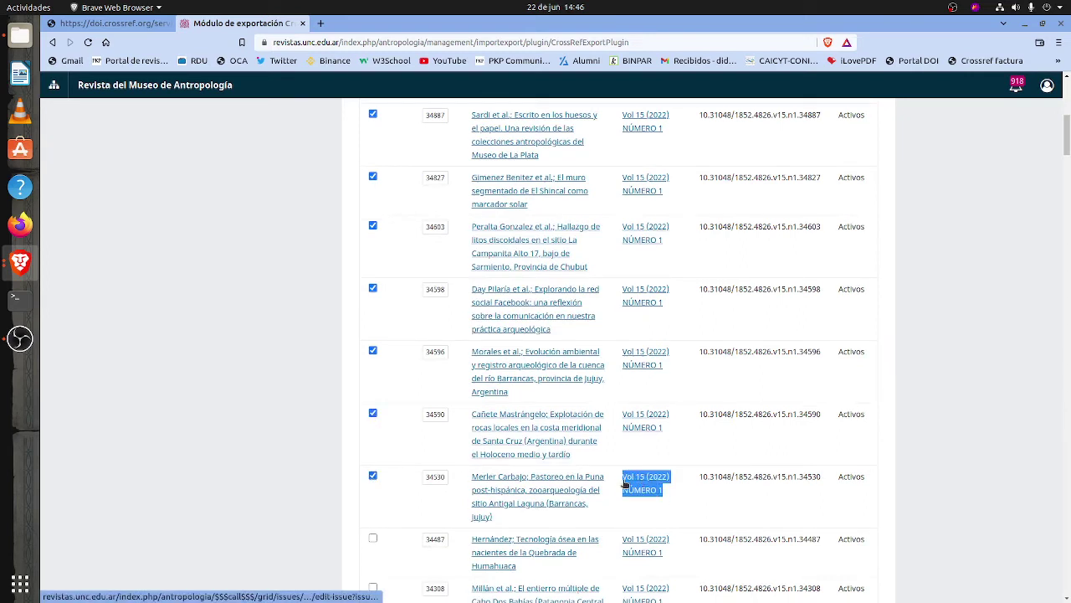
left_click(841, 432)
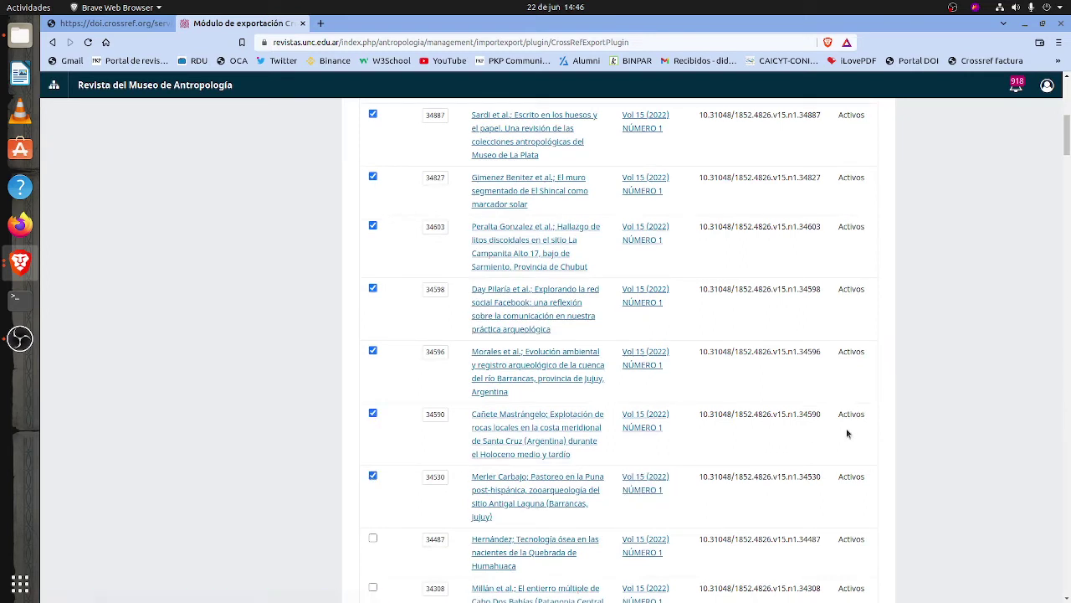
left_click(373, 537)
scroll(377, 510, "down", 2)
left_click(373, 506)
scroll(373, 502, "down", 3)
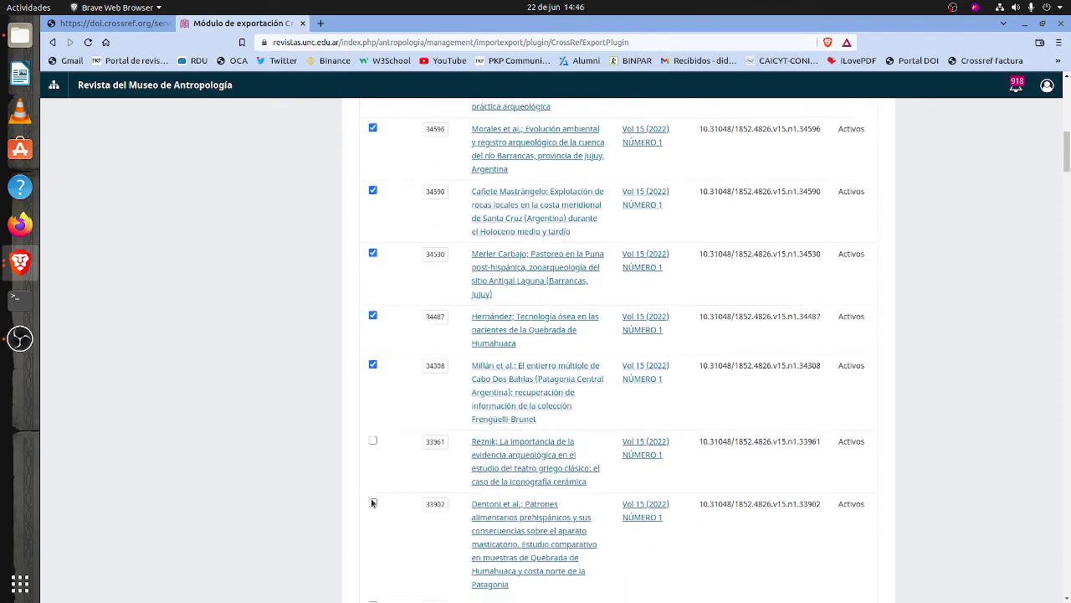
left_click(373, 427)
left_click(373, 490)
scroll(370, 483, "down", 3)
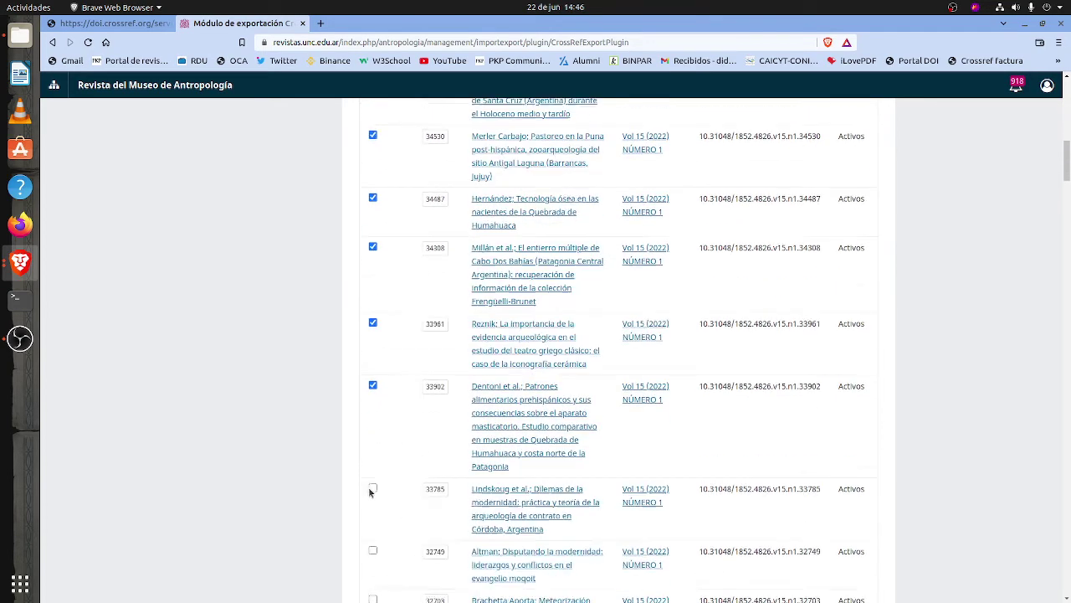
left_click(373, 506)
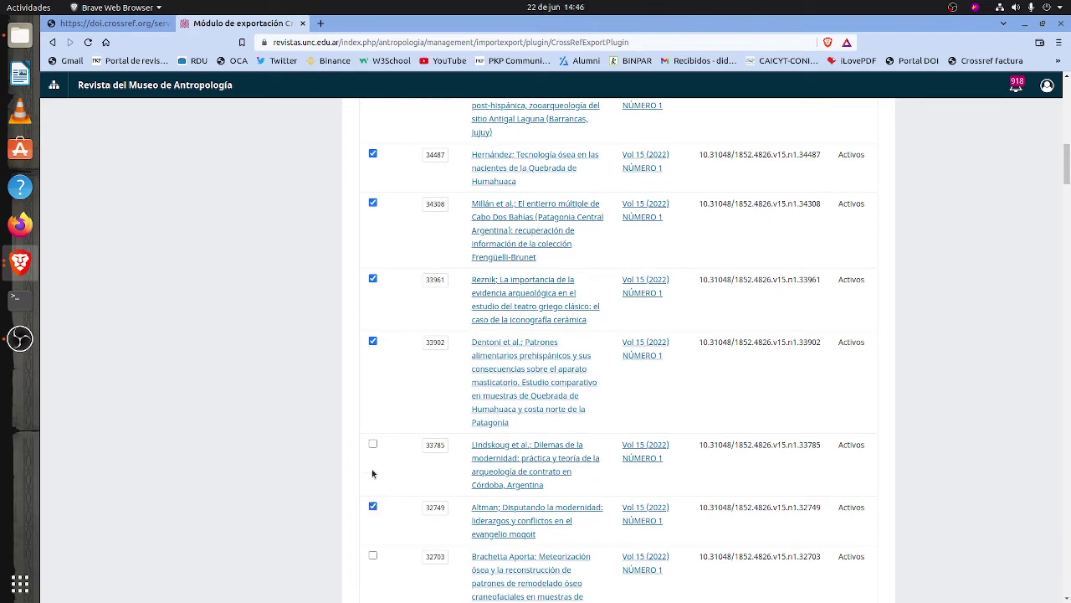
left_click(373, 444)
scroll(373, 456, "down", 4)
left_click(373, 349)
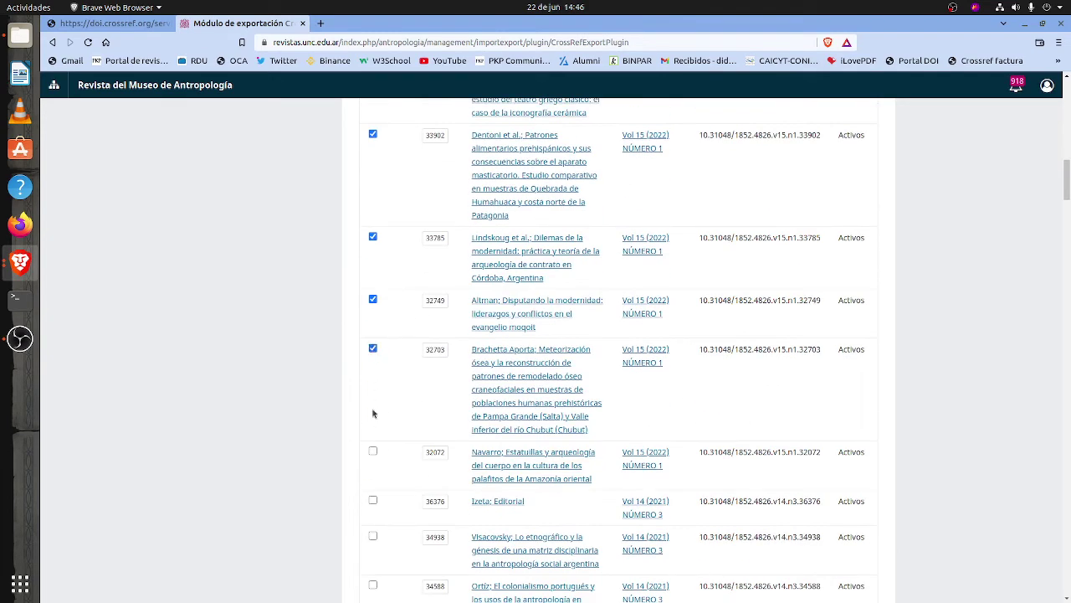
left_click(373, 453)
Review the XML validation options, start downloading the selected articles' CrossRef XML, and cancel saving the file
left_click_drag(1067, 196, 1067, 590)
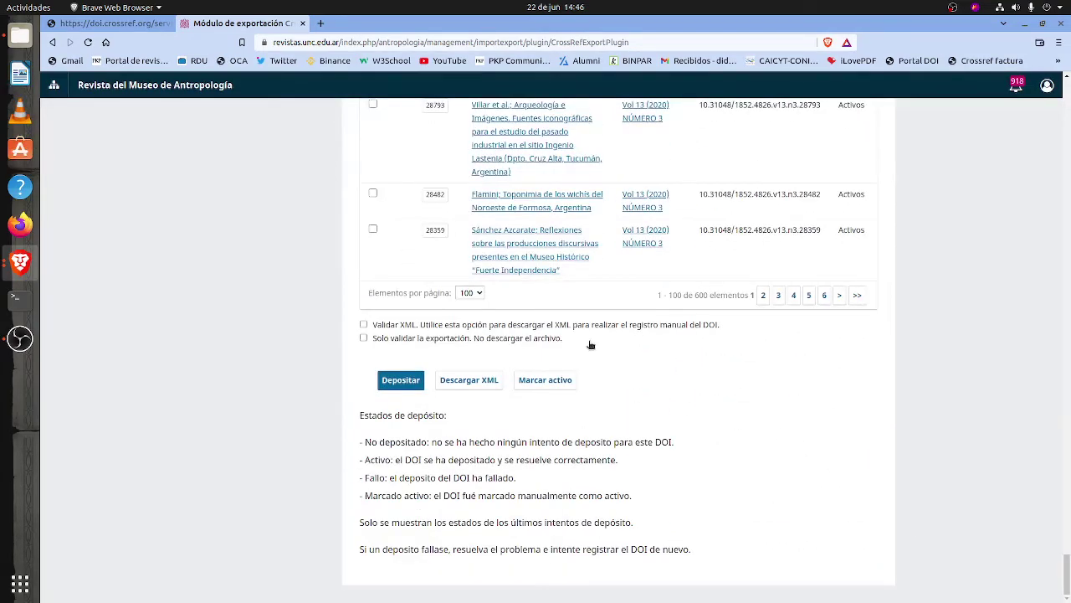
left_click_drag(563, 339, 364, 329)
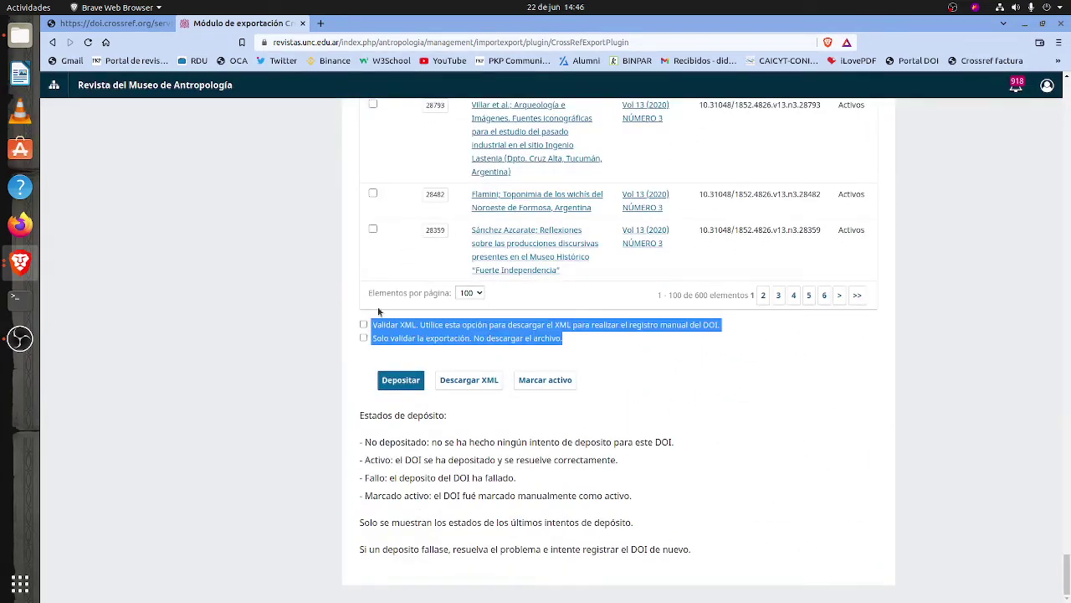
left_click(277, 338)
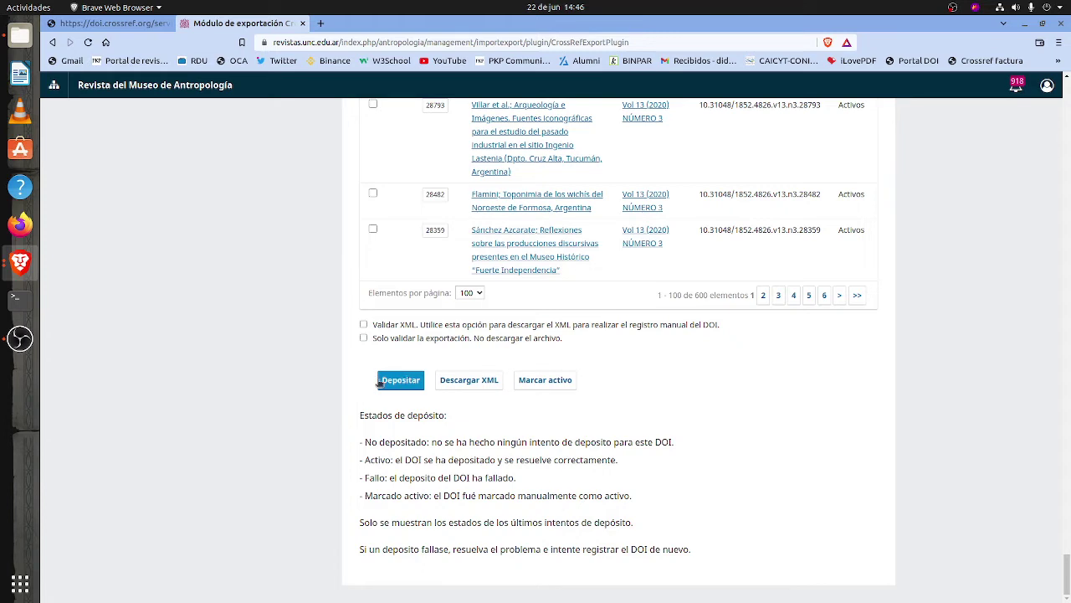
left_click(468, 382)
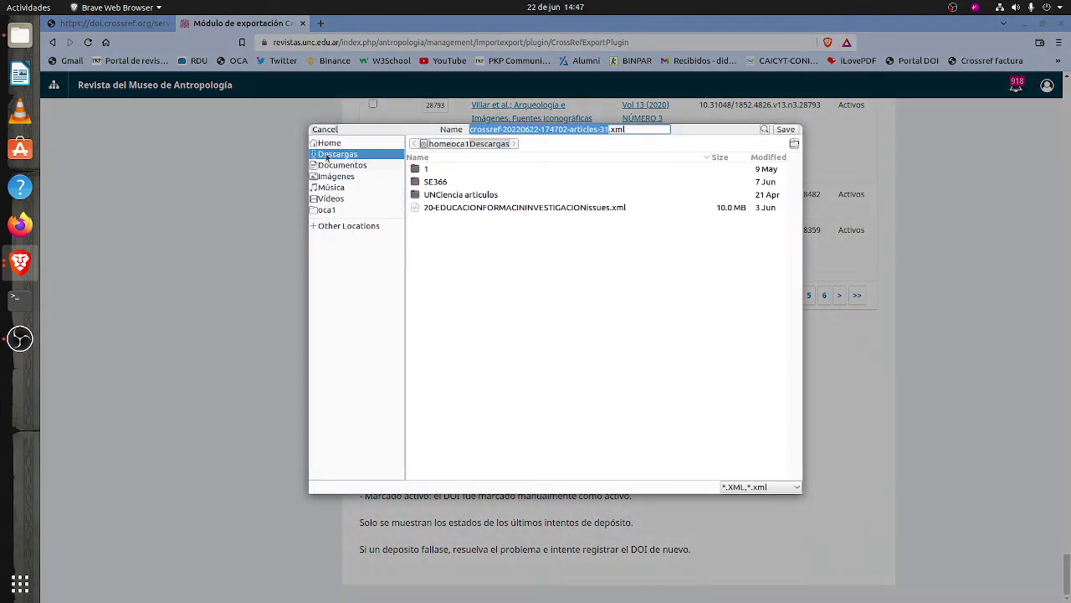
left_click(326, 130)
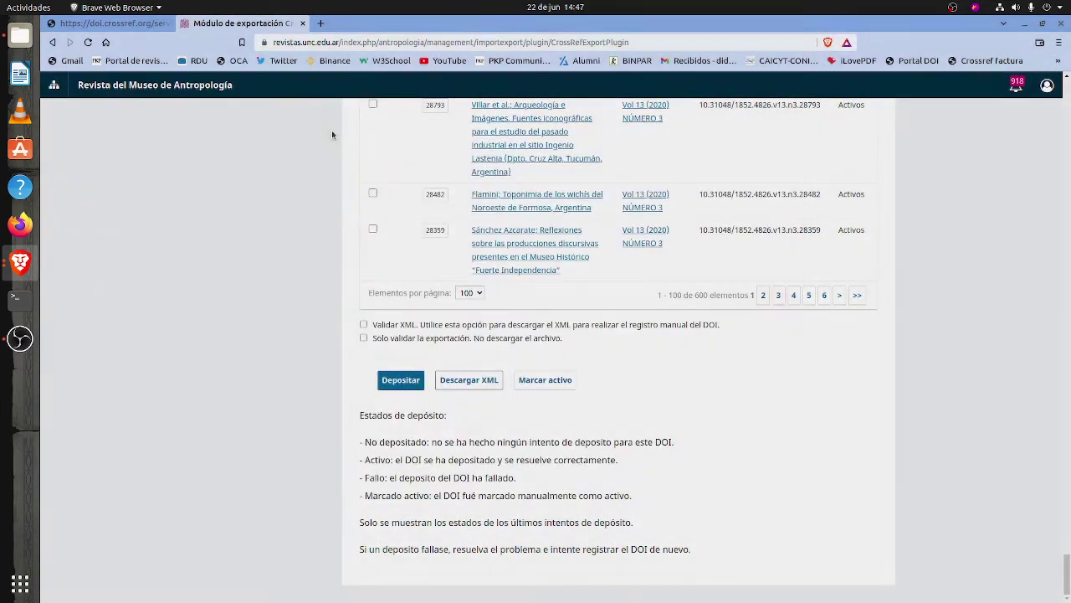
Switch to the Crossref Administration Console login page and check its doi.crossref.org address
left_click(109, 23)
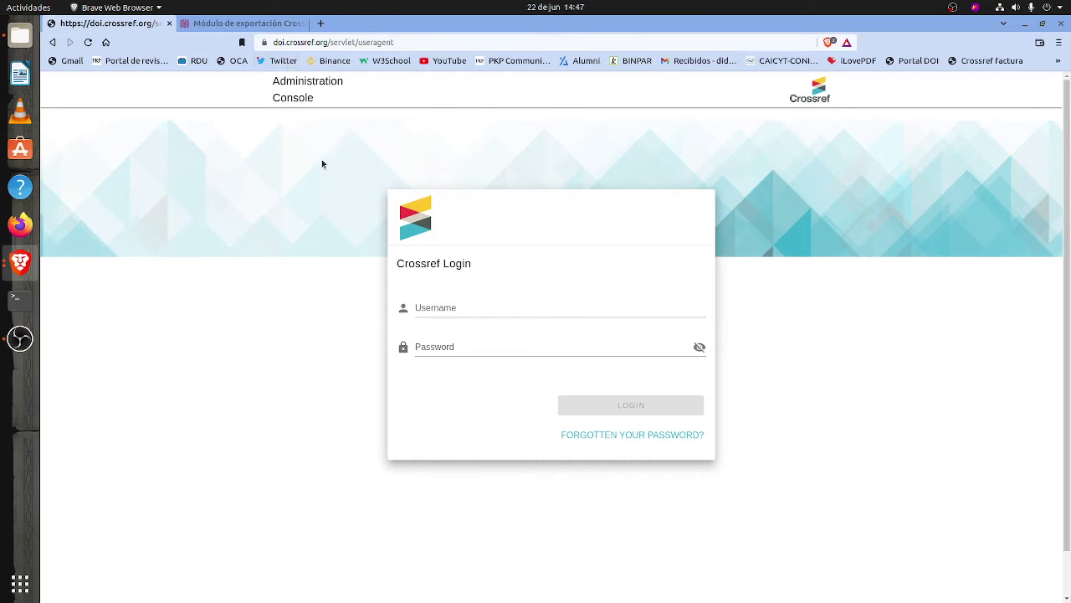
left_click_drag(328, 43, 274, 47)
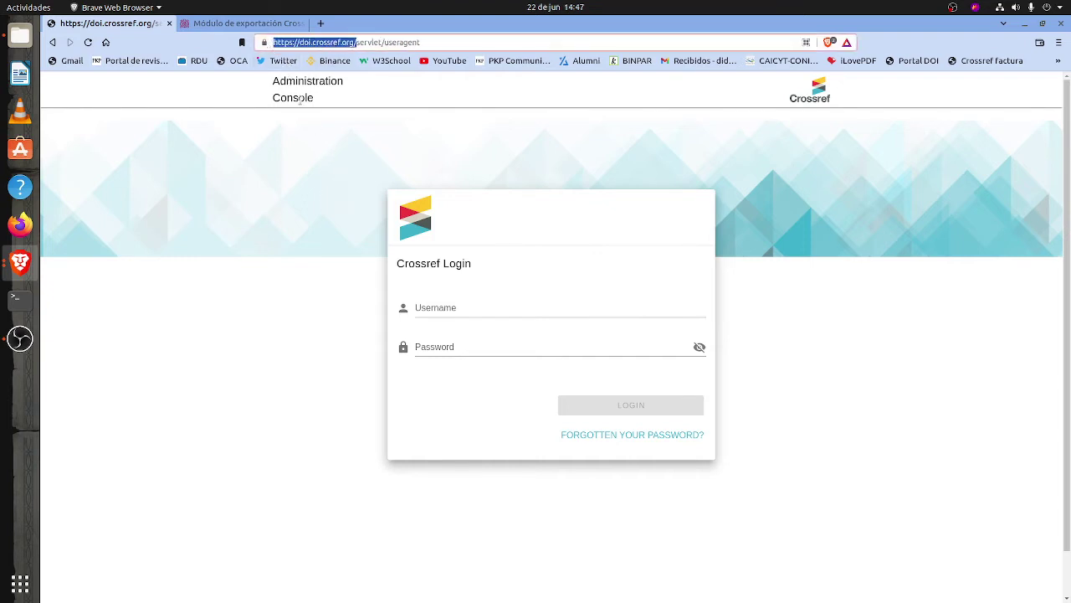
left_click(315, 173)
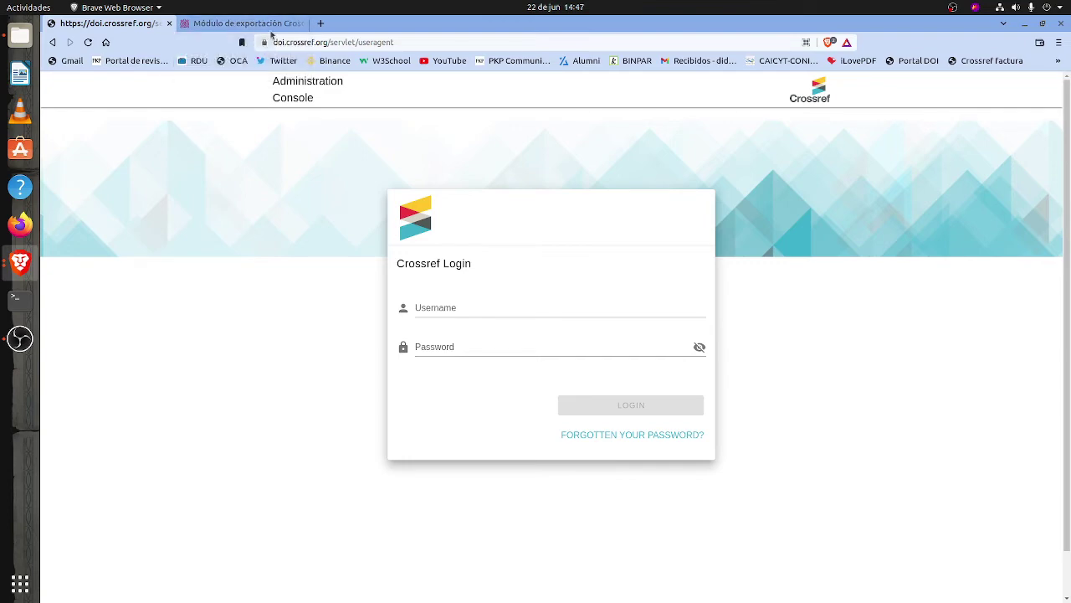
Return to the CrossRef XML export module's settings to look up the Crossref account credentials
left_click(268, 25)
scroll(485, 339, "up", 5)
scroll(1061, 355, "up", 1)
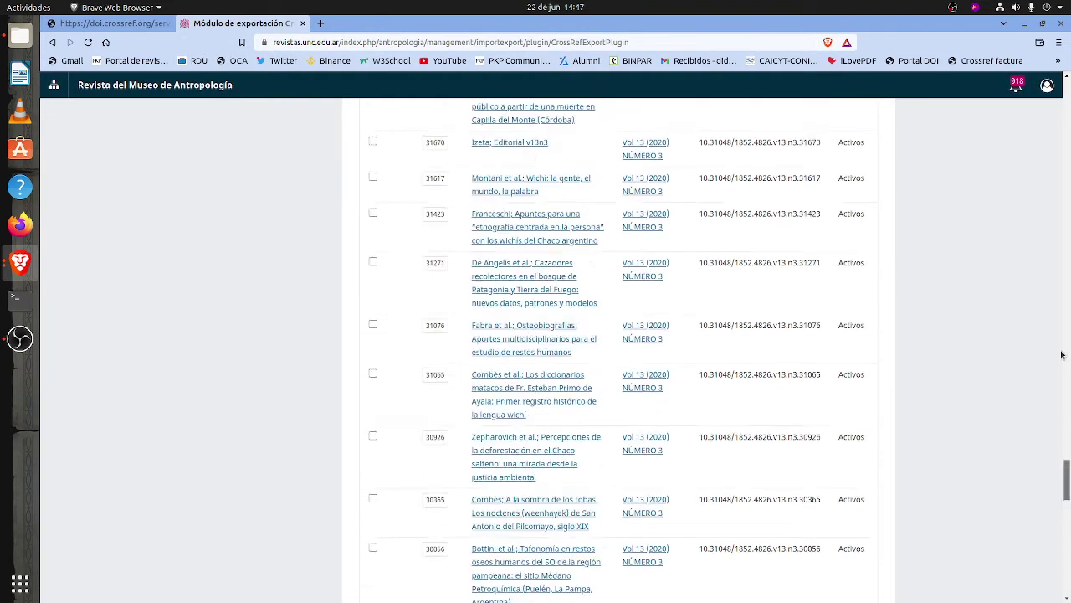
scroll(1061, 355, "up", 10)
left_click(365, 176)
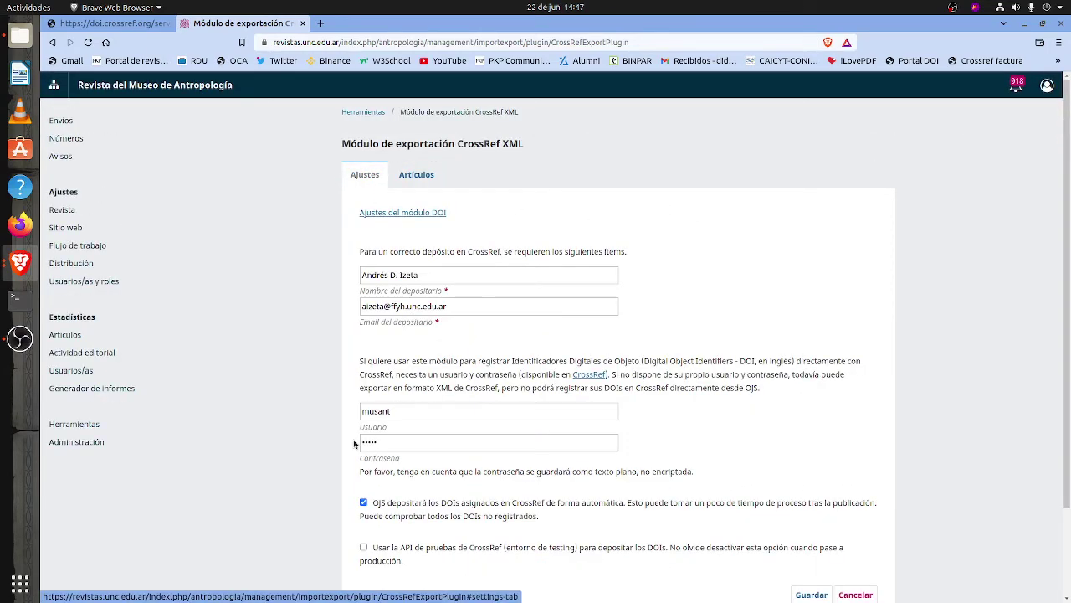
Log in to the Crossref Administration Console with the journal's account username and password
left_click(109, 22)
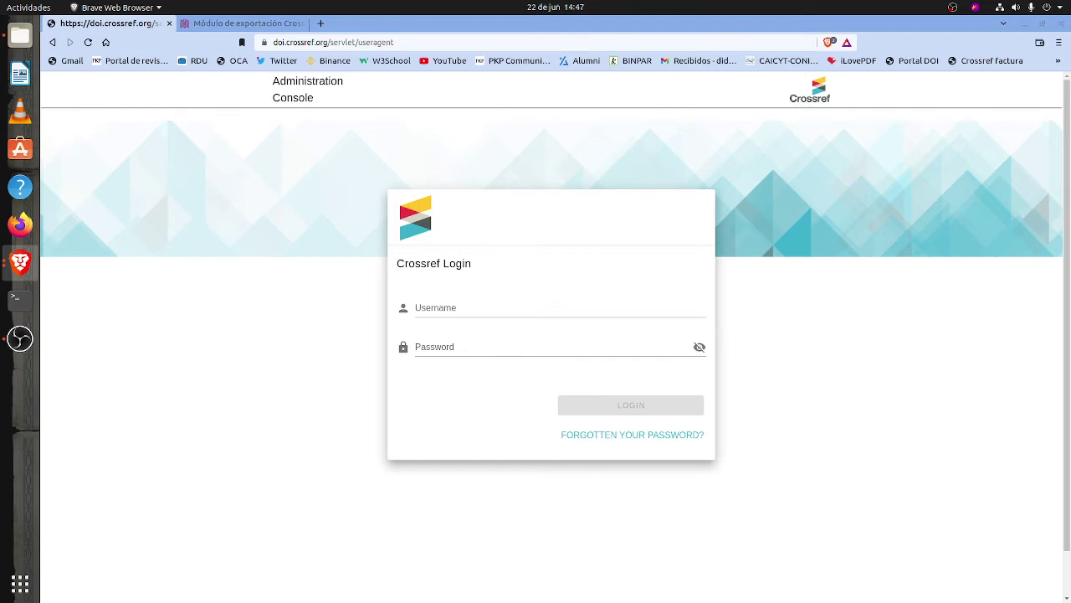
left_click(419, 303)
type("musant")
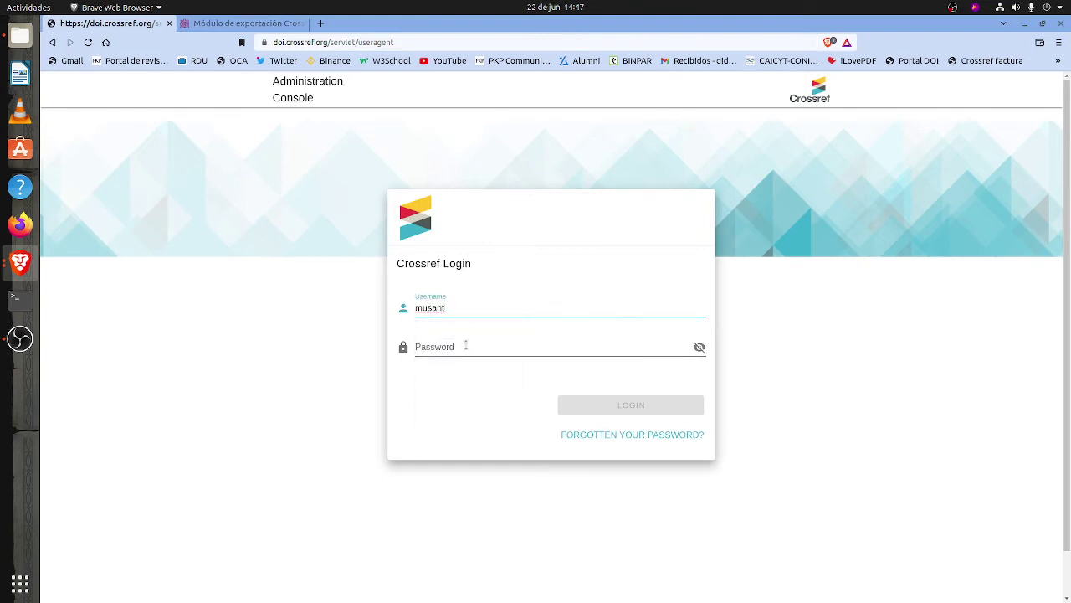
left_click(466, 345)
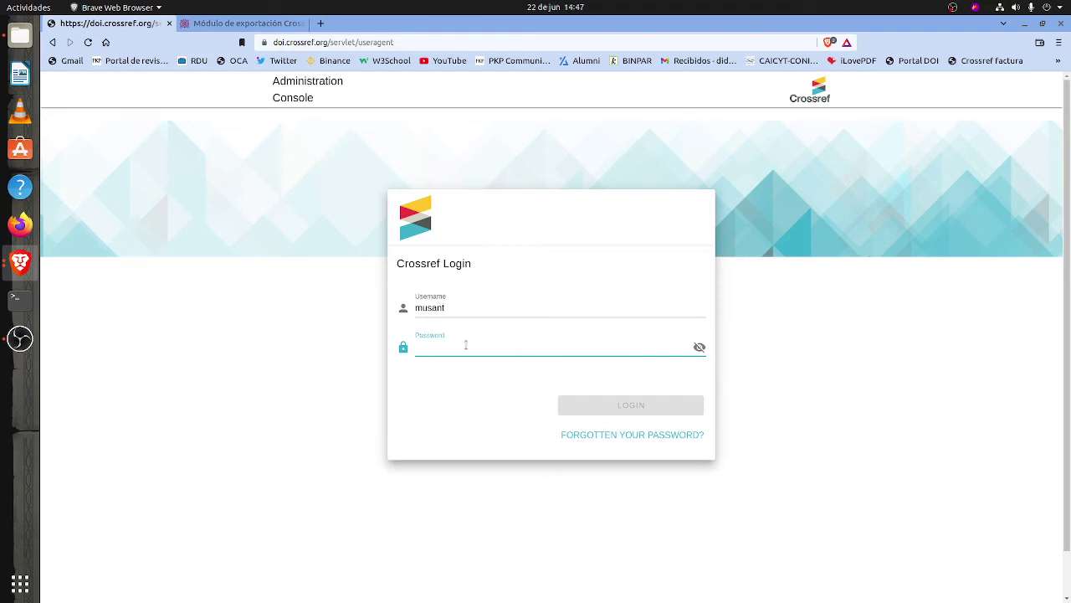
type("*")
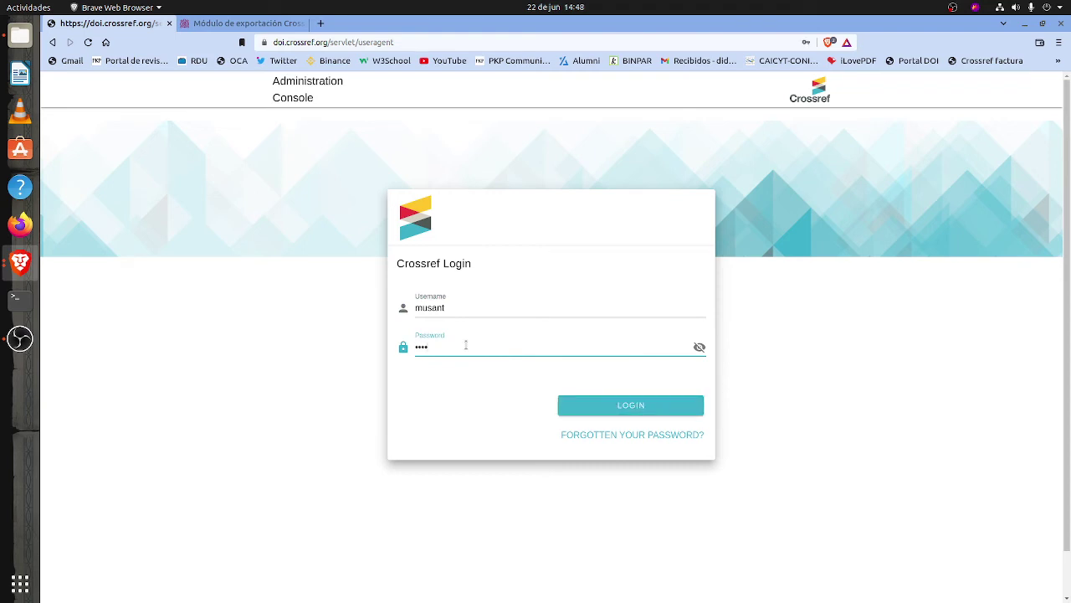
left_click(622, 412)
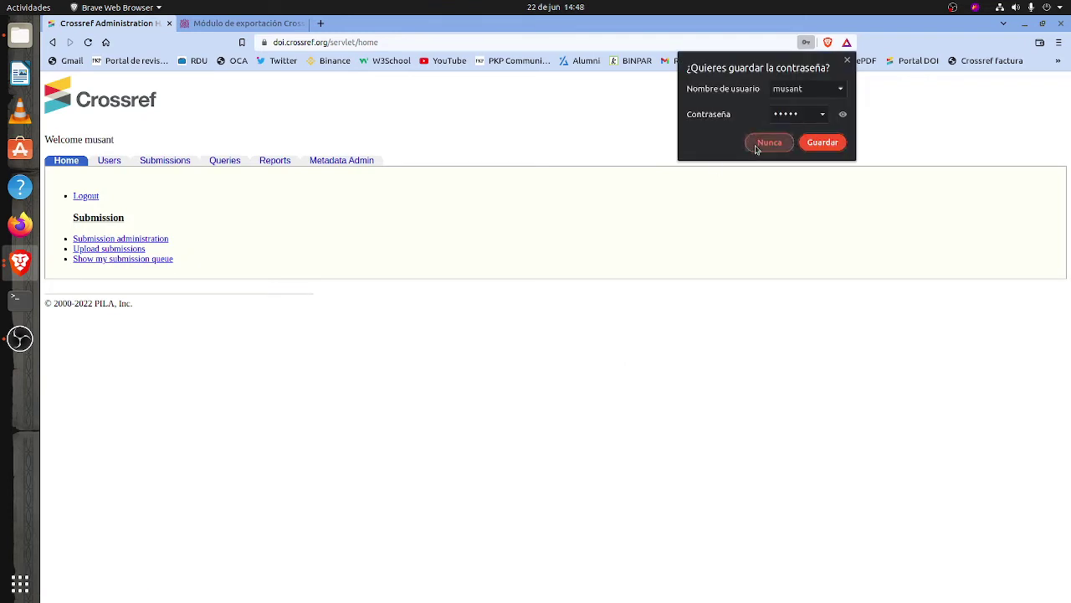
Decline saving the login password, open the Crossref submission upload form with type Metadata, and try its file selection before cancelling it
left_click(768, 143)
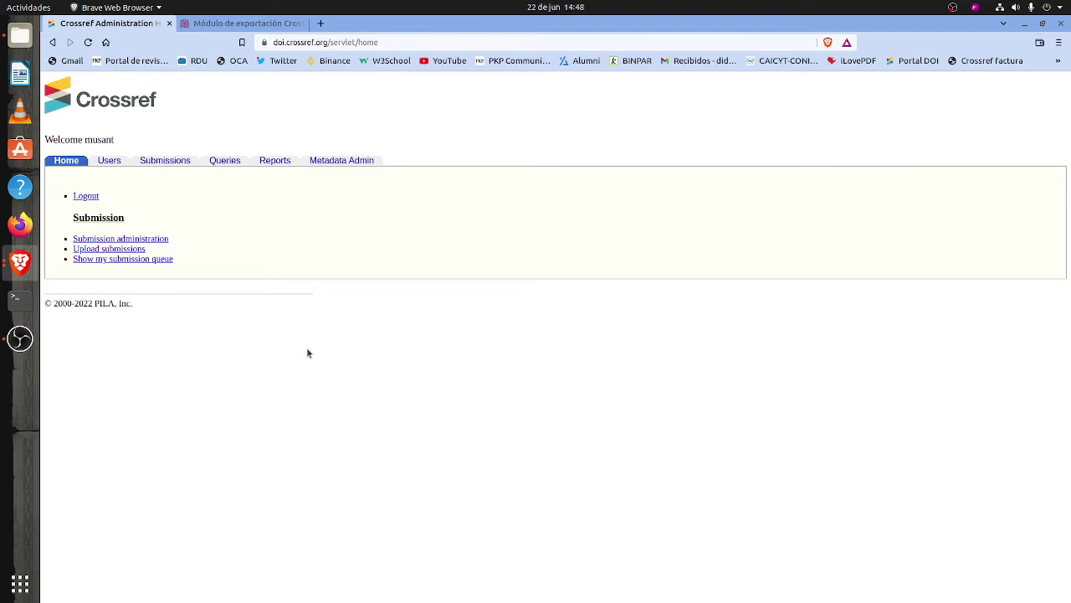
left_click(163, 161)
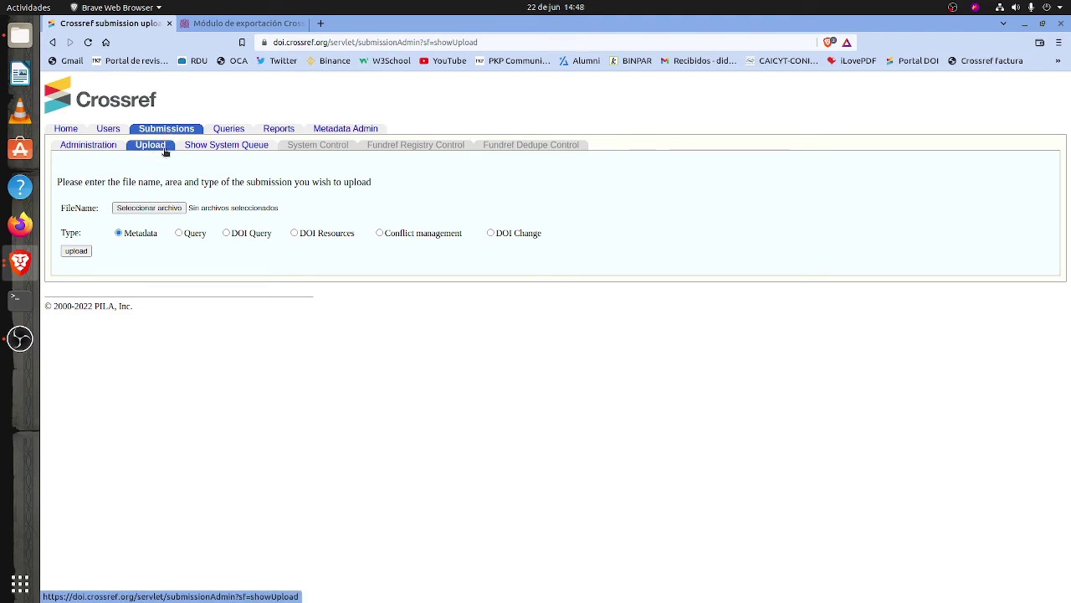
left_click(140, 211)
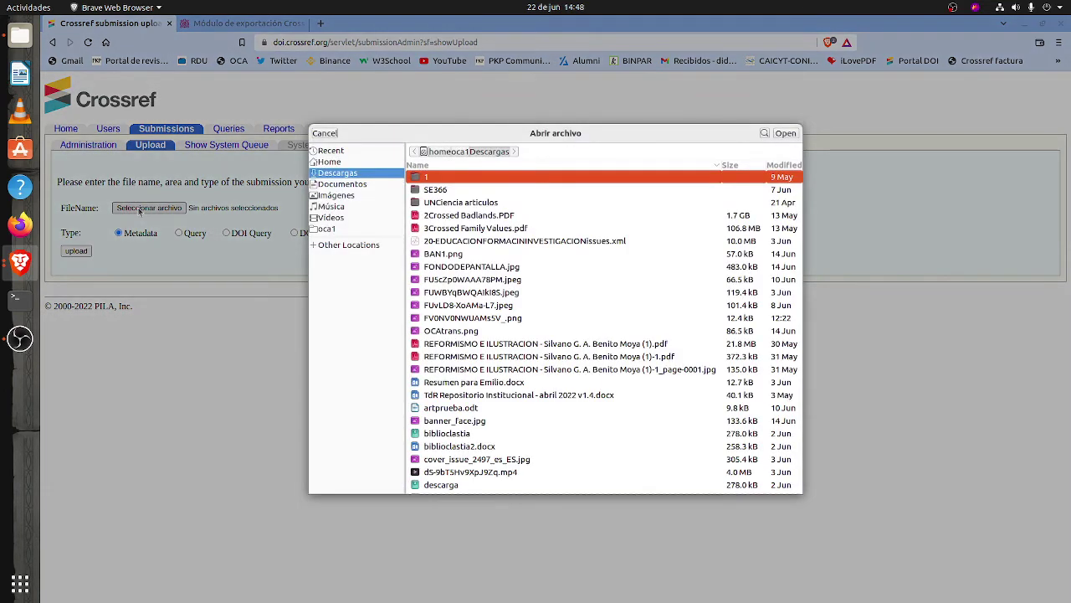
left_click(326, 133)
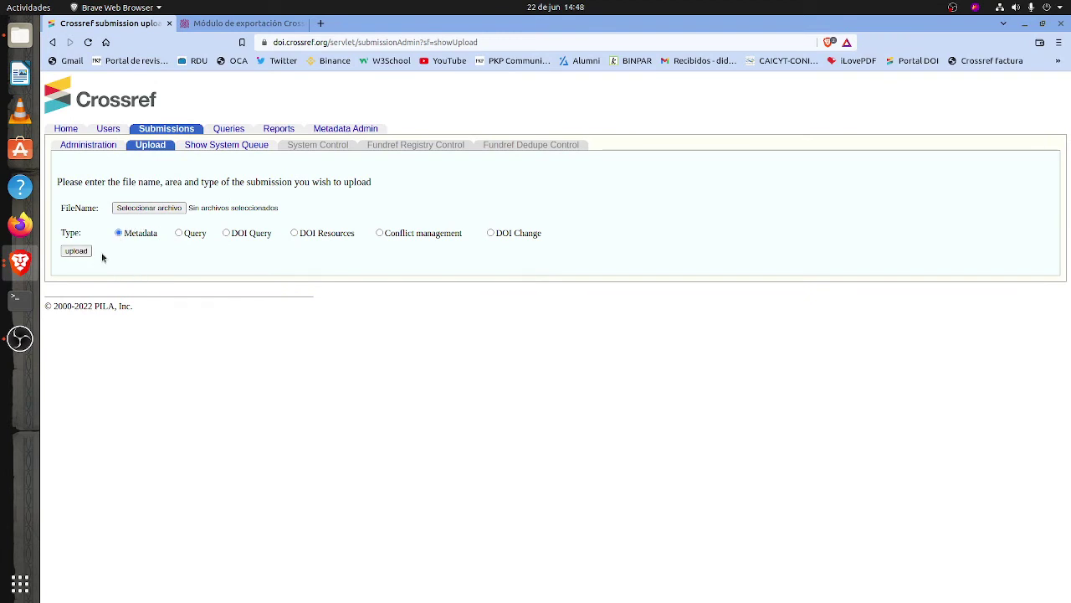
Return to the CrossRef XML export module's settings and review the DOI module link, depositor and account fields, and automatic DOI deposit option
left_click(228, 20)
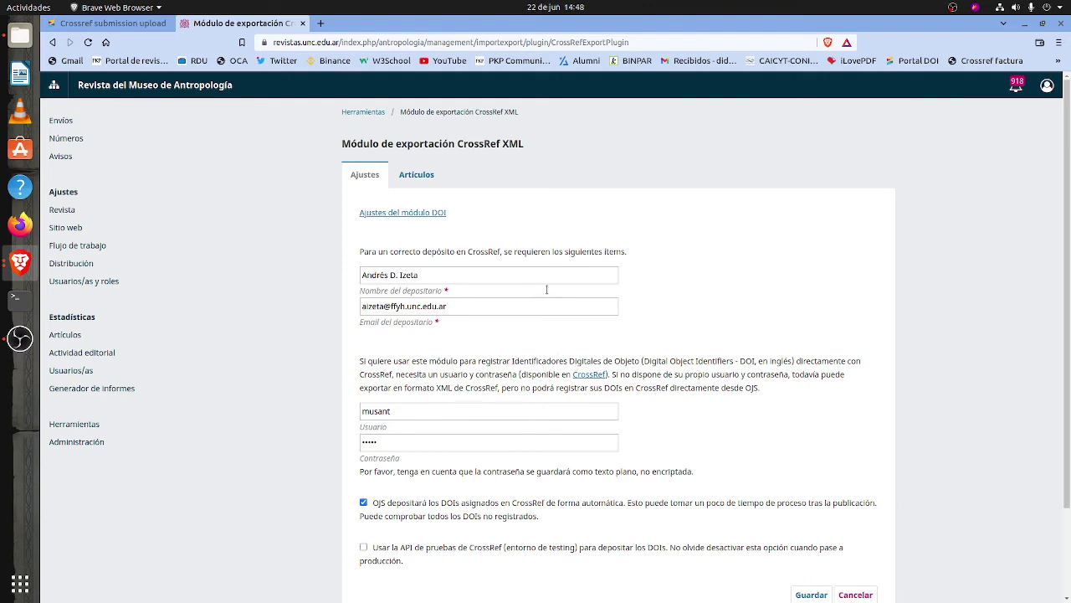
left_click_drag(466, 214, 401, 214)
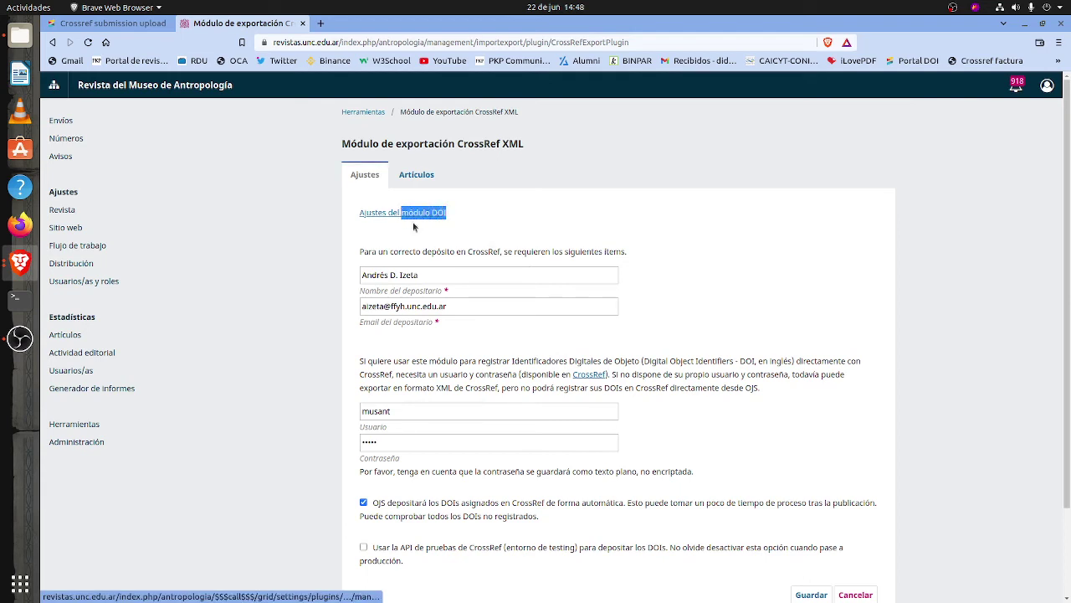
left_click(523, 225)
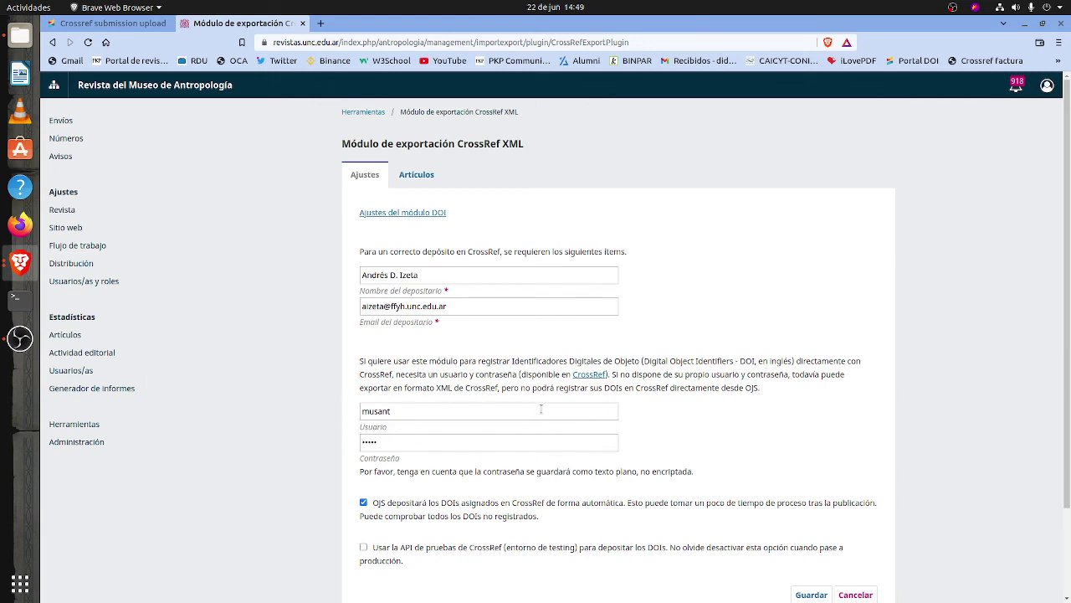
triple_click(601, 517)
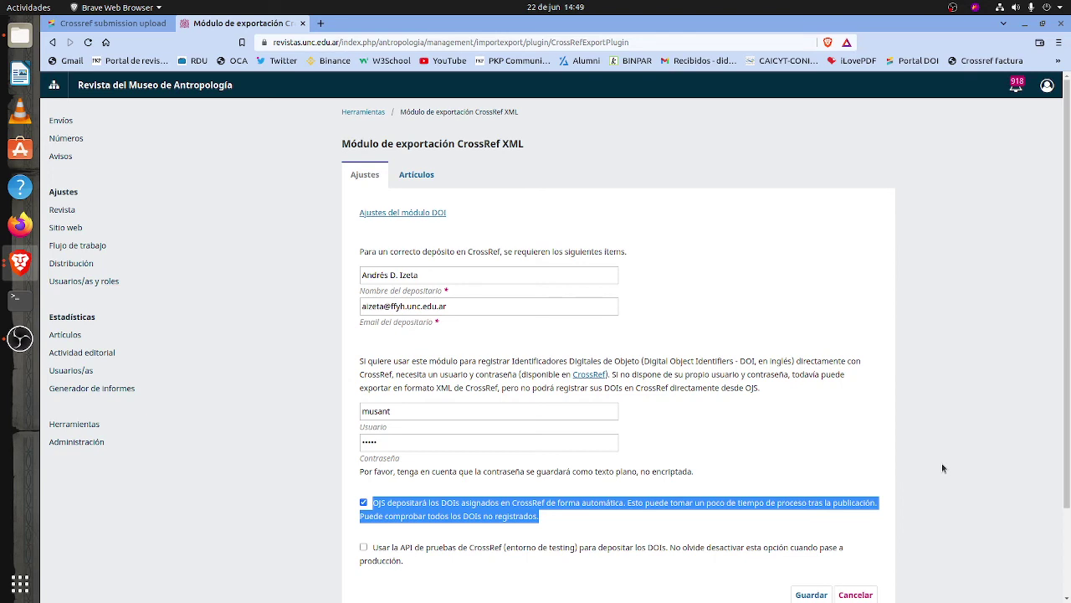
left_click(579, 213)
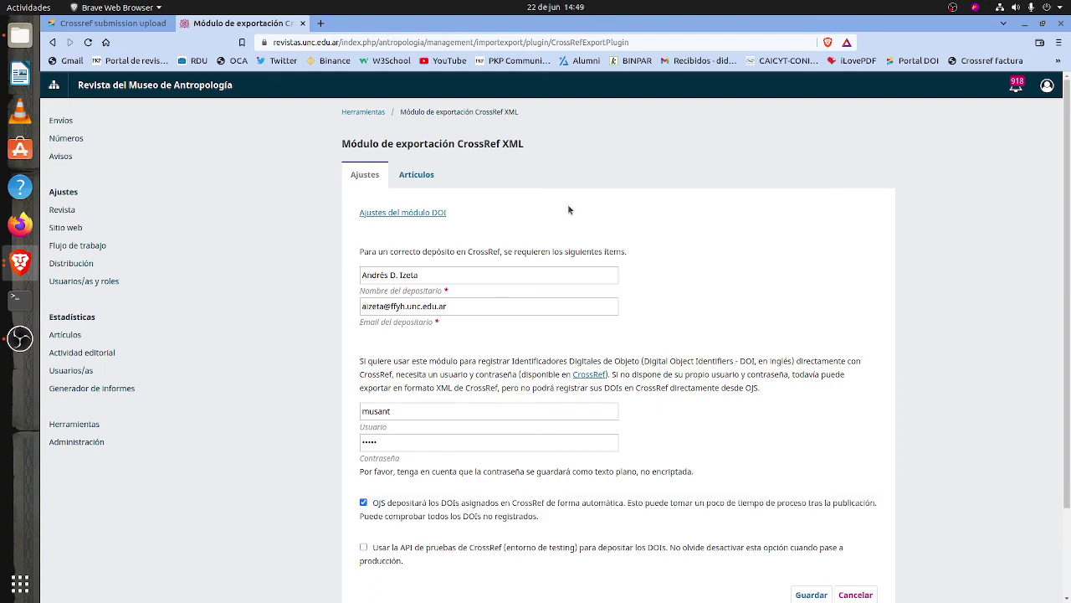
Show the export module's article list and review the two XML validation options below it, next to the deposit and download actions
left_click(435, 174)
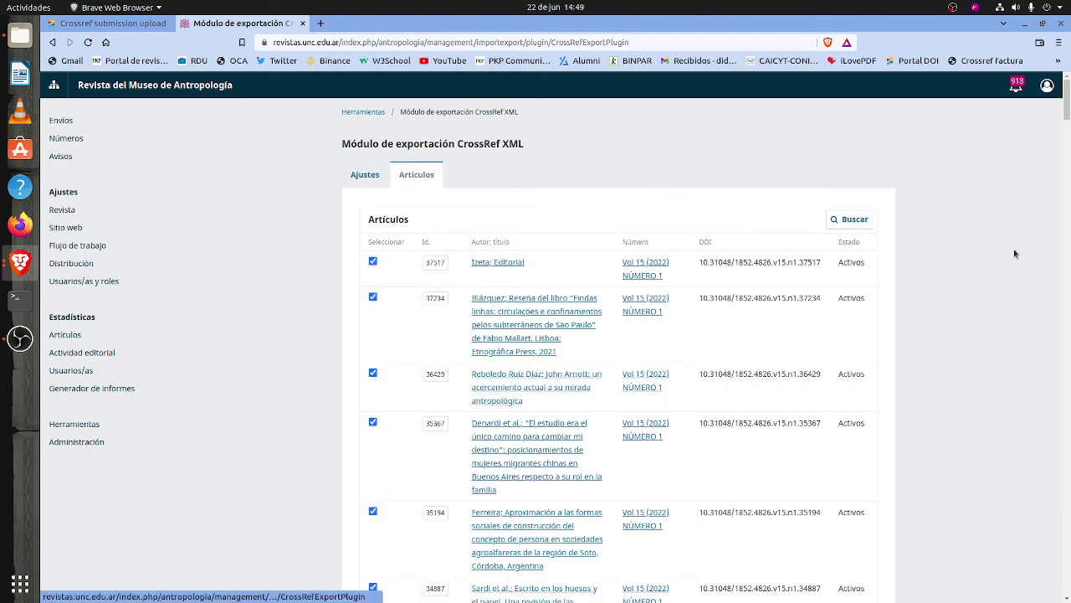
scroll(1065, 171, "down", 3)
scroll(1066, 171, "down", 20)
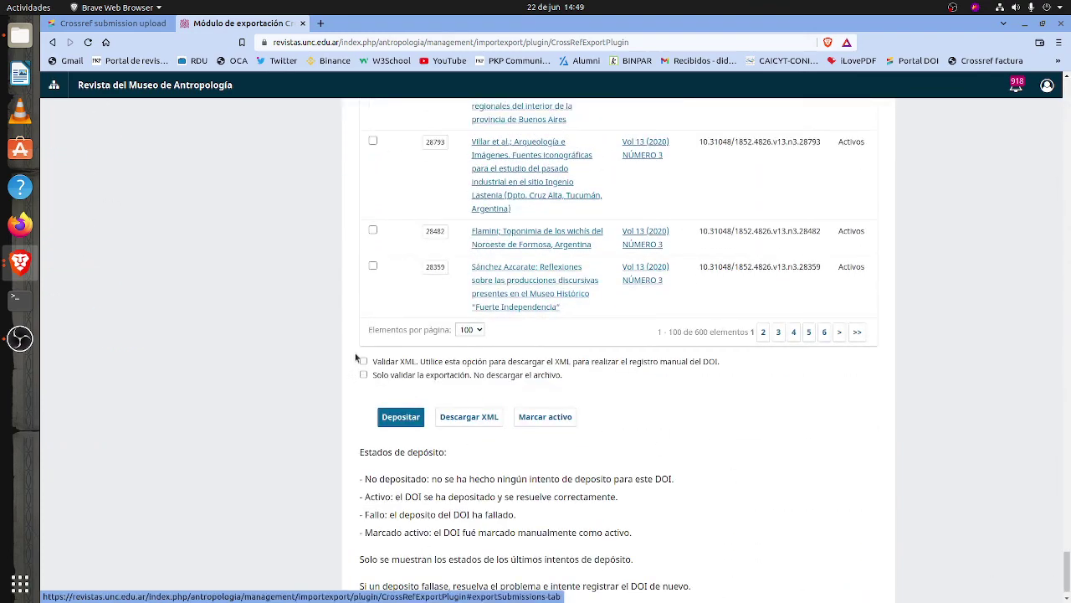
left_click_drag(595, 384, 347, 371)
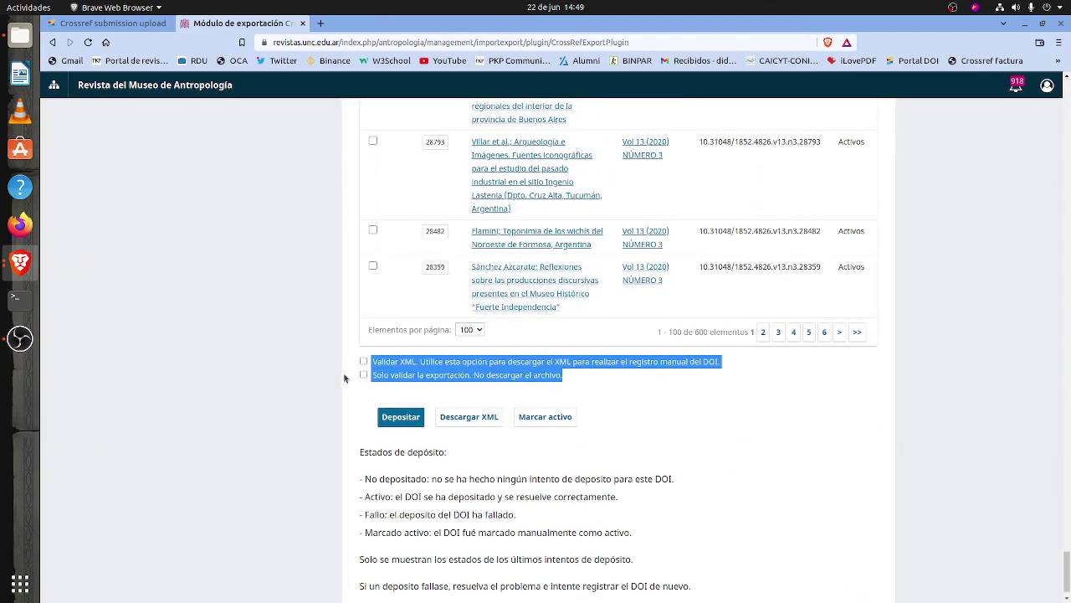
left_click(346, 386)
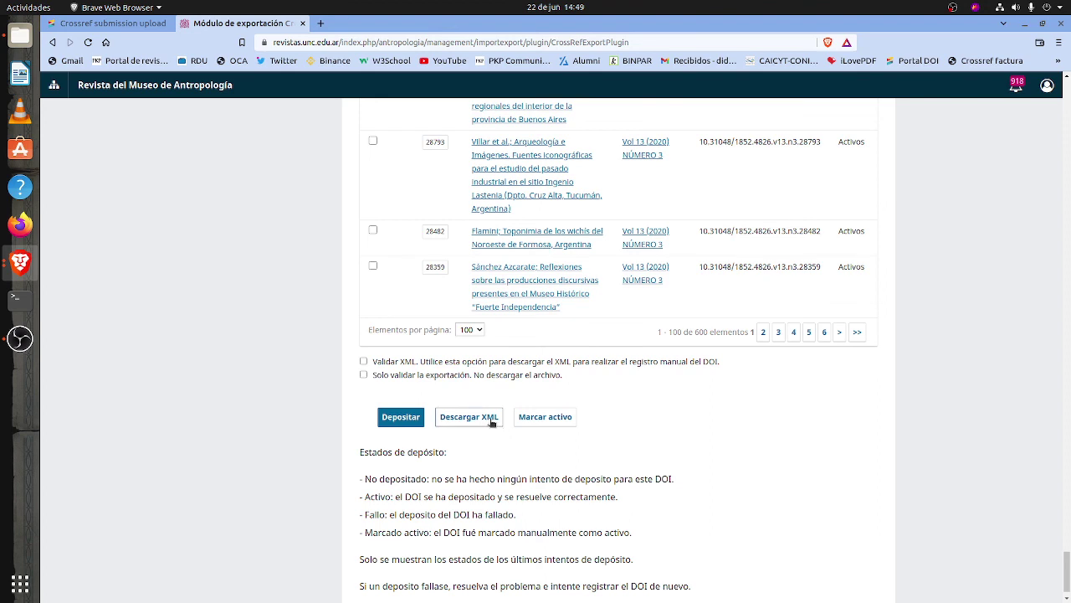
Check the Crossref submission upload form again, and return to the export module to look over the selected Vol 15 (2022) articles
left_click(145, 25)
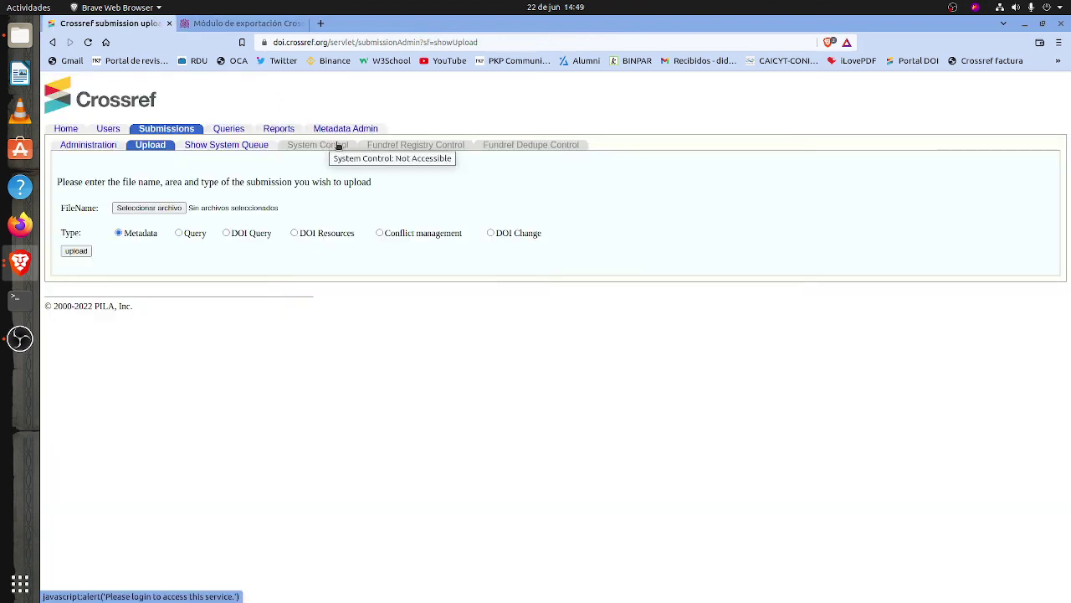
left_click(247, 24)
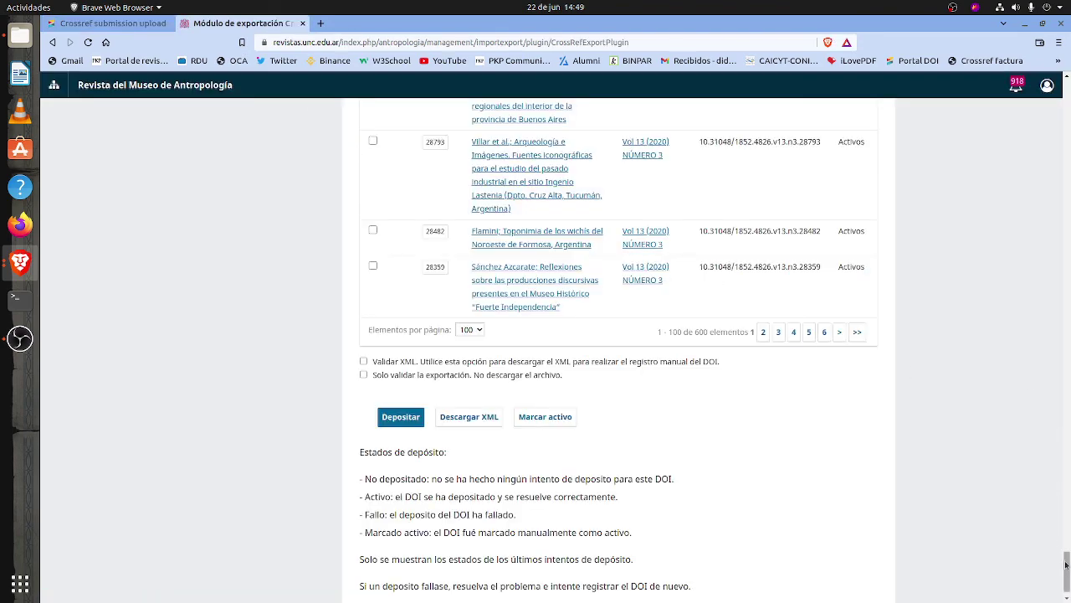
left_click_drag(1067, 565, 1066, 109)
scroll(1011, 218, "down", 3)
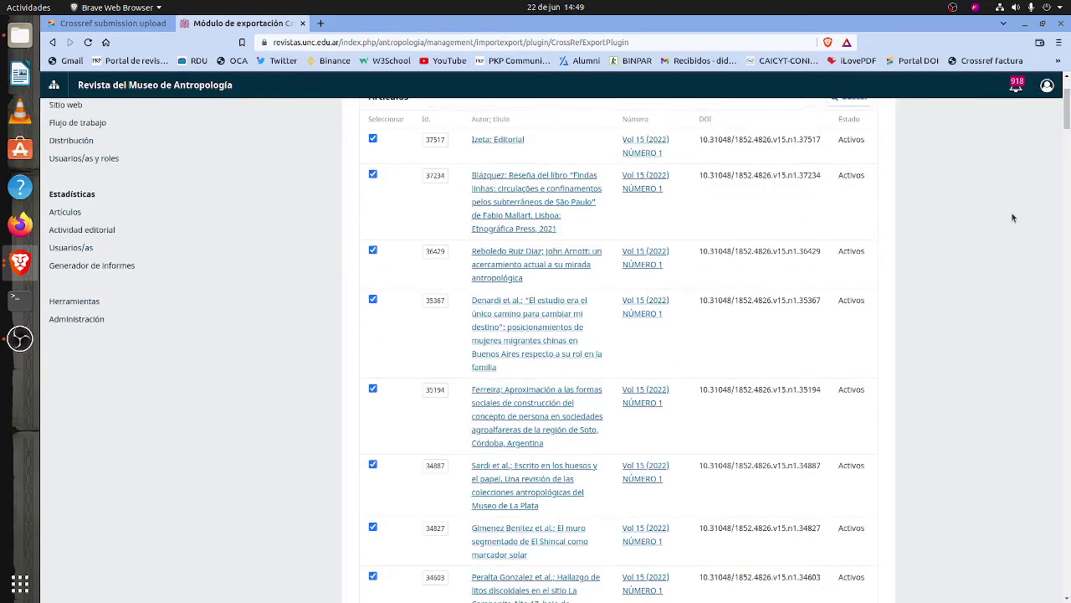
scroll(1012, 217, "up", 2)
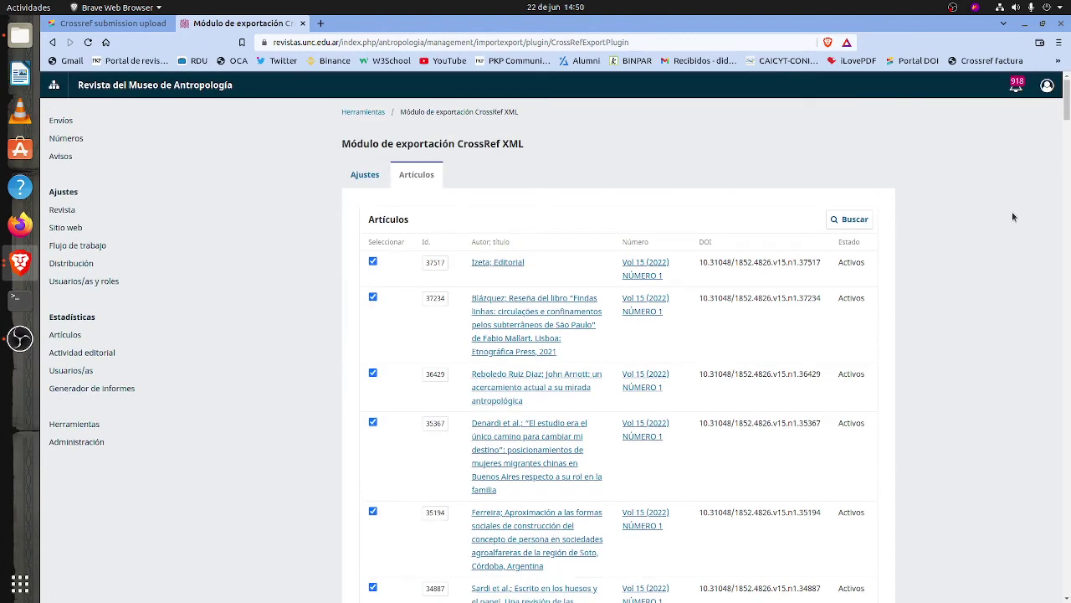